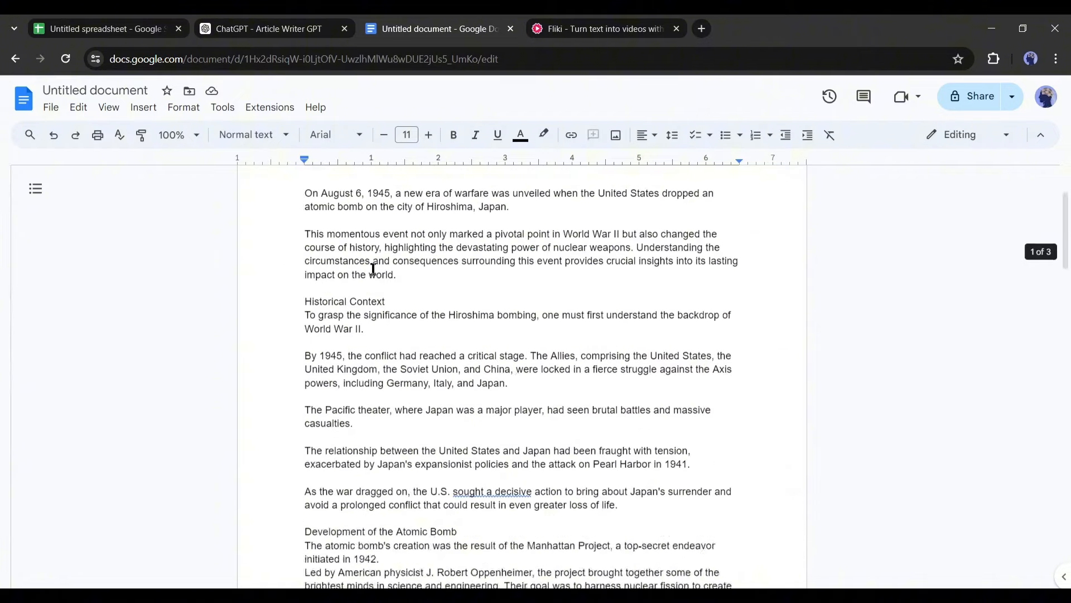
Step: Copy the whole Hiroshima article from the Google Docs document and paste it into Fliki's Magic Create script field
{"action": "key", "text": "ctrl+a"}
{"action": "key", "text": "ctrl+c"}
{"action": "left_click", "coordinate": [610, 20]}
{"action": "key", "text": "ctrl+v"}
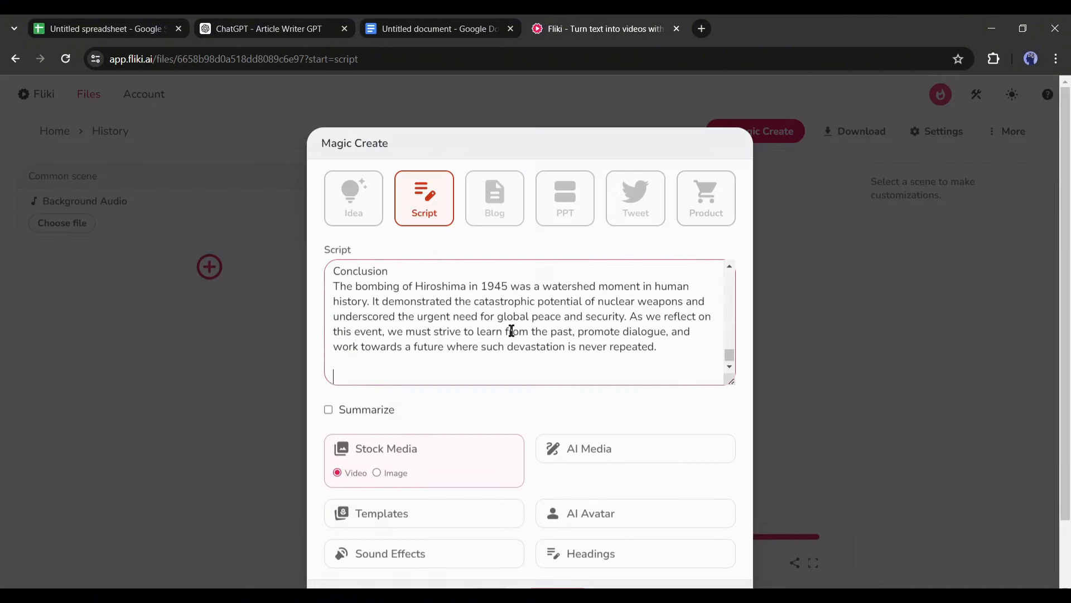
{"action": "scroll", "coordinate": [582, 329], "scroll_direction": "up", "scroll_amount": 20}
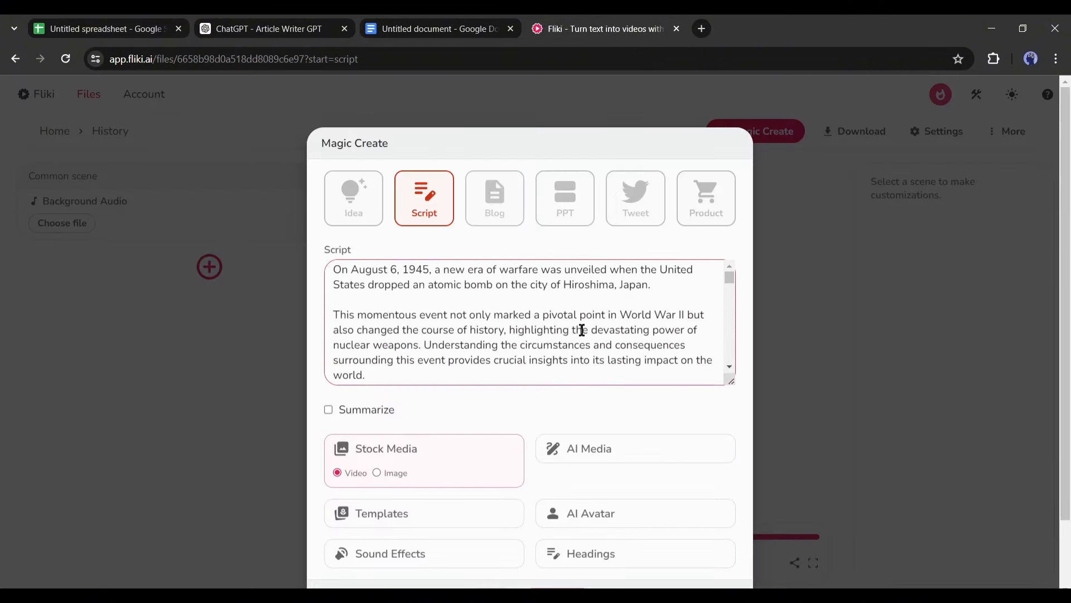
{"action": "left_click", "coordinate": [329, 411]}
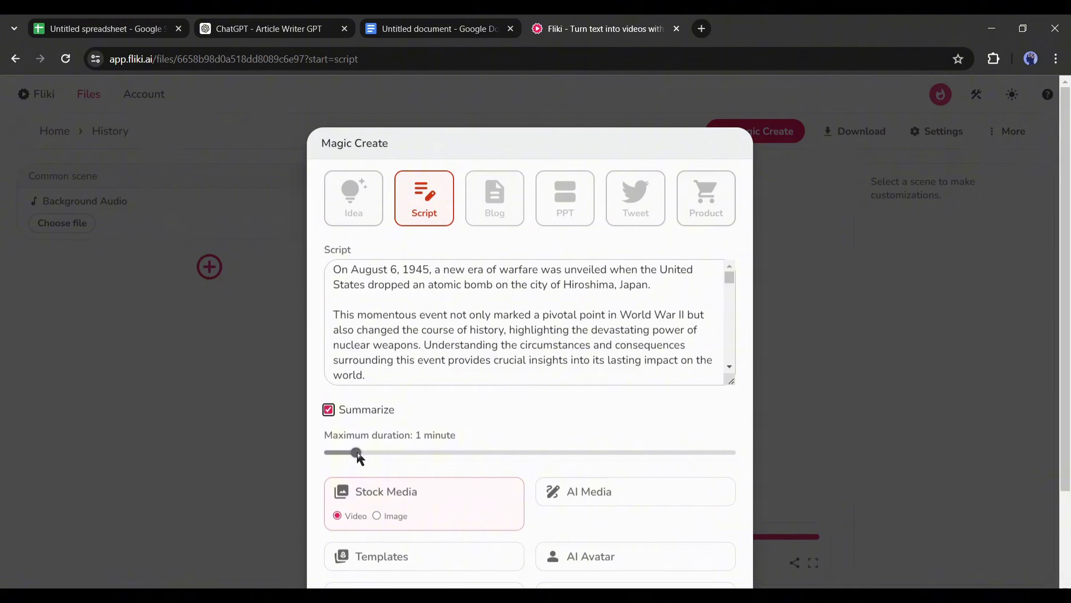
{"action": "mouse_move", "coordinate": [360, 457]}
{"action": "left_mouse_down"}
{"action": "mouse_move", "coordinate": [756, 468]}
{"action": "mouse_move", "coordinate": [357, 462]}
{"action": "left_mouse_up"}
{"action": "left_click", "coordinate": [330, 410]}
{"action": "scroll", "coordinate": [403, 403], "scroll_direction": "down", "scroll_amount": 2}
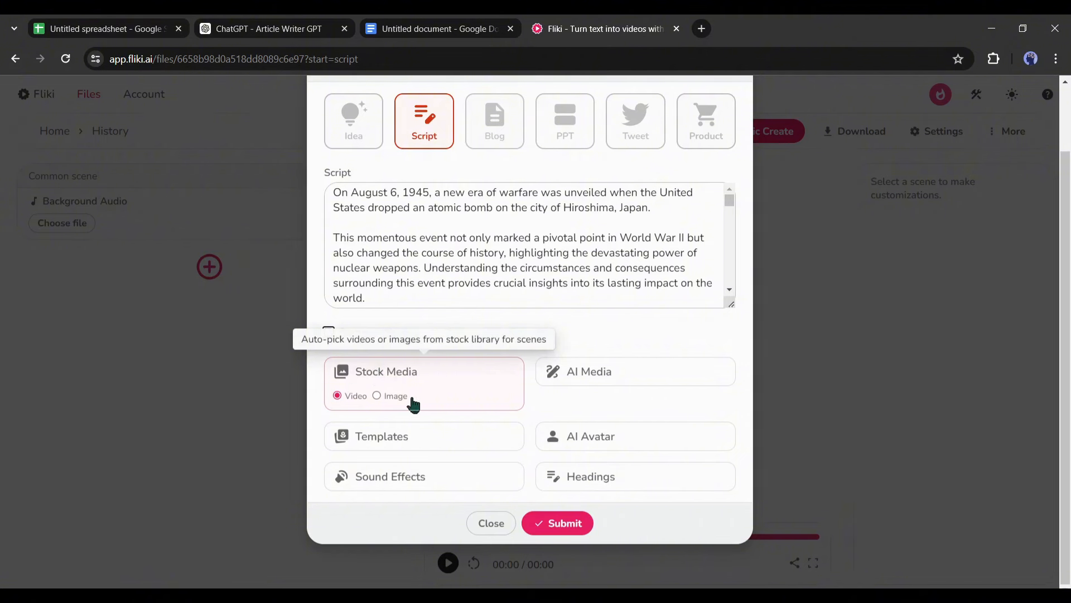
{"action": "left_click", "coordinate": [377, 396]}
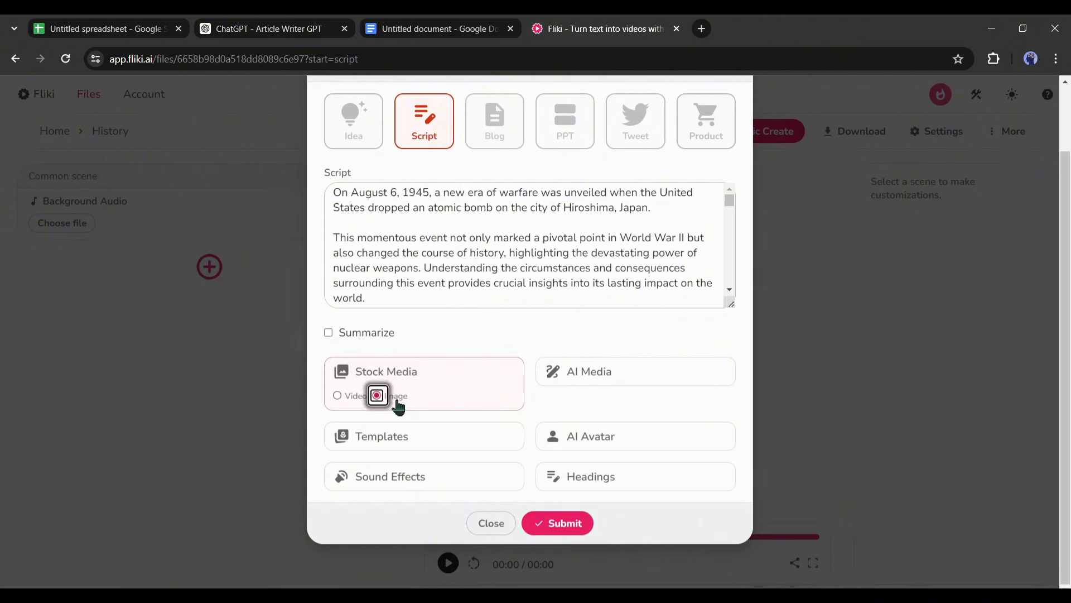
{"action": "left_click", "coordinate": [353, 403]}
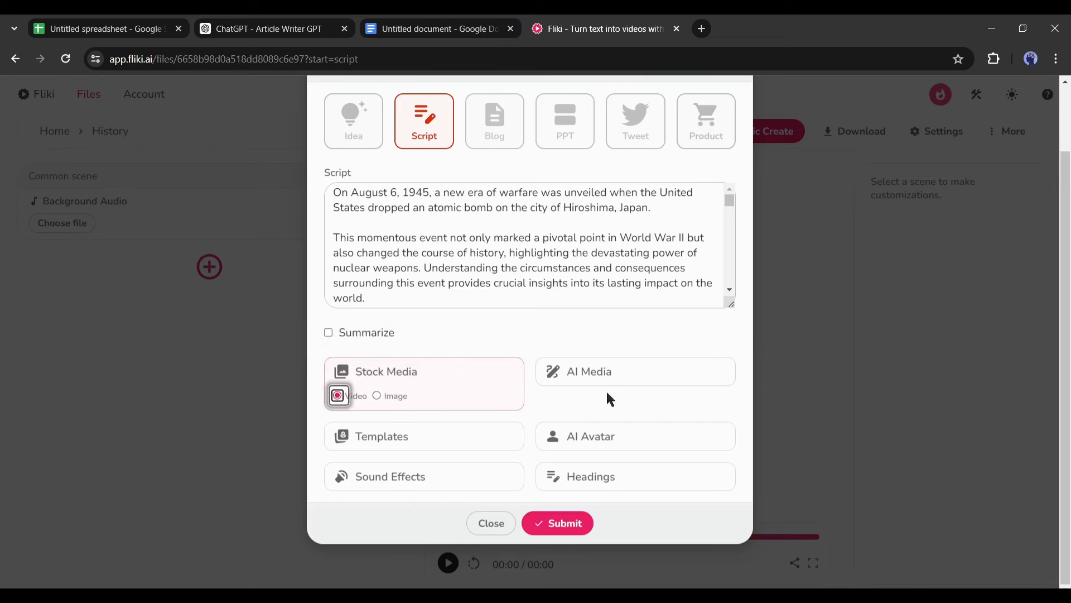
Step: Choose AI Media for the scenes, with Video as the media type and Anime as the style
{"action": "left_click", "coordinate": [587, 379]}
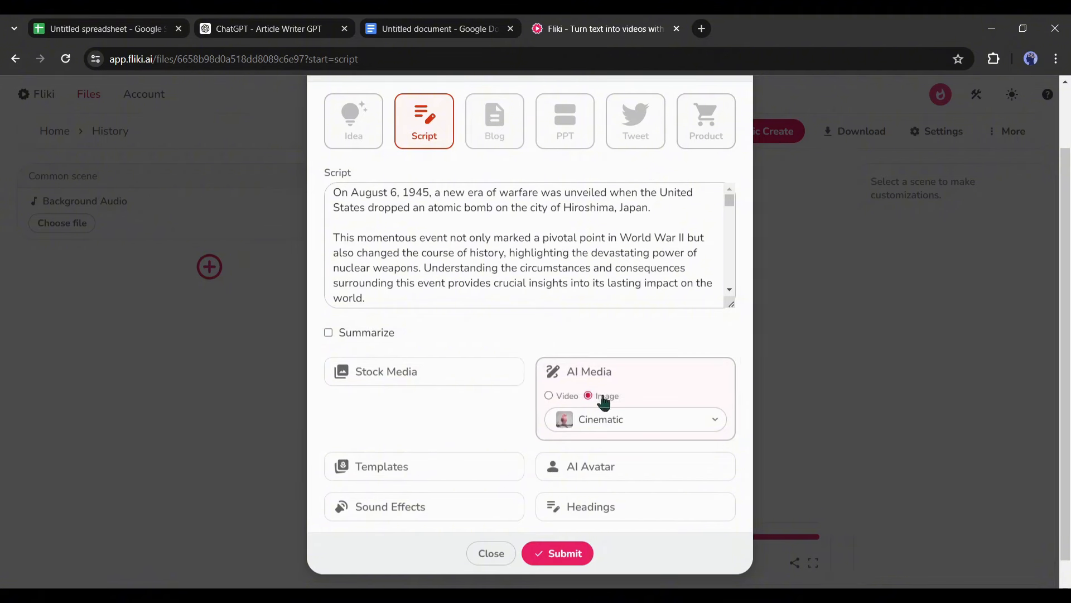
{"action": "left_click", "coordinate": [558, 402]}
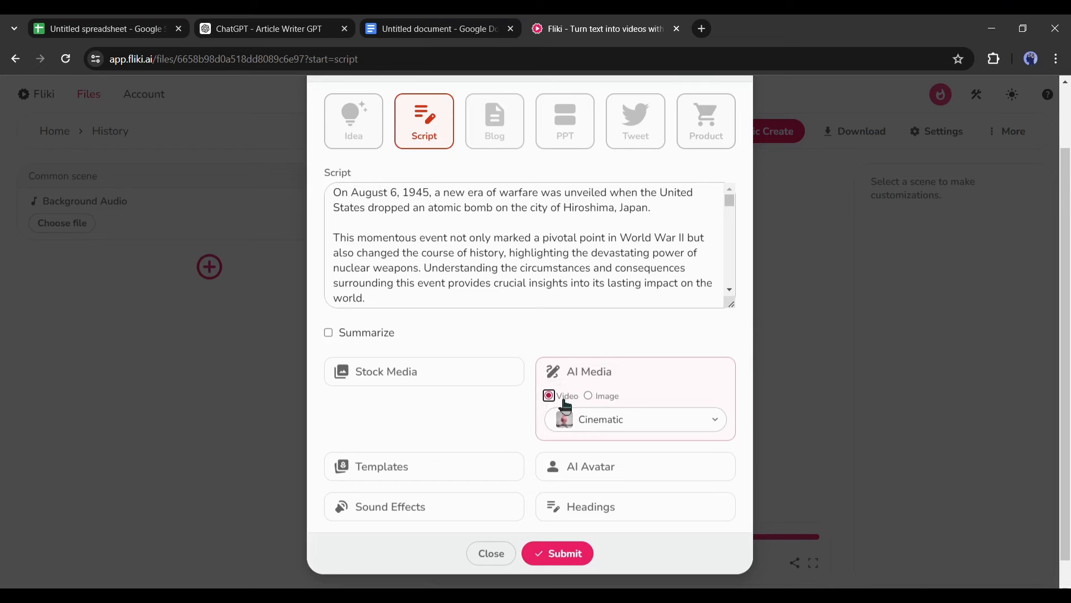
{"action": "left_click", "coordinate": [624, 428]}
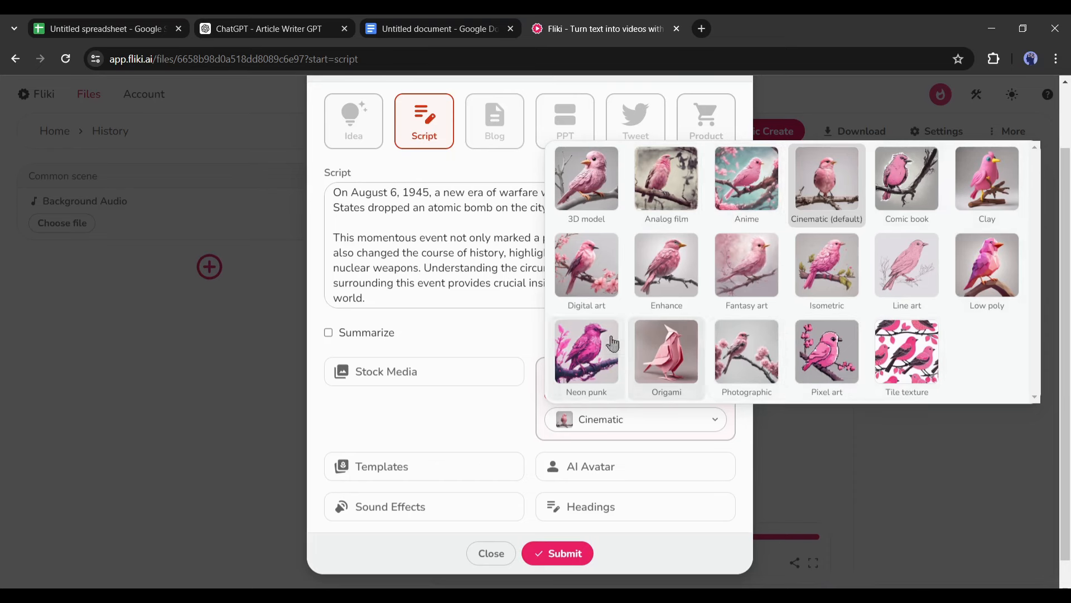
{"action": "left_click", "coordinate": [747, 178]}
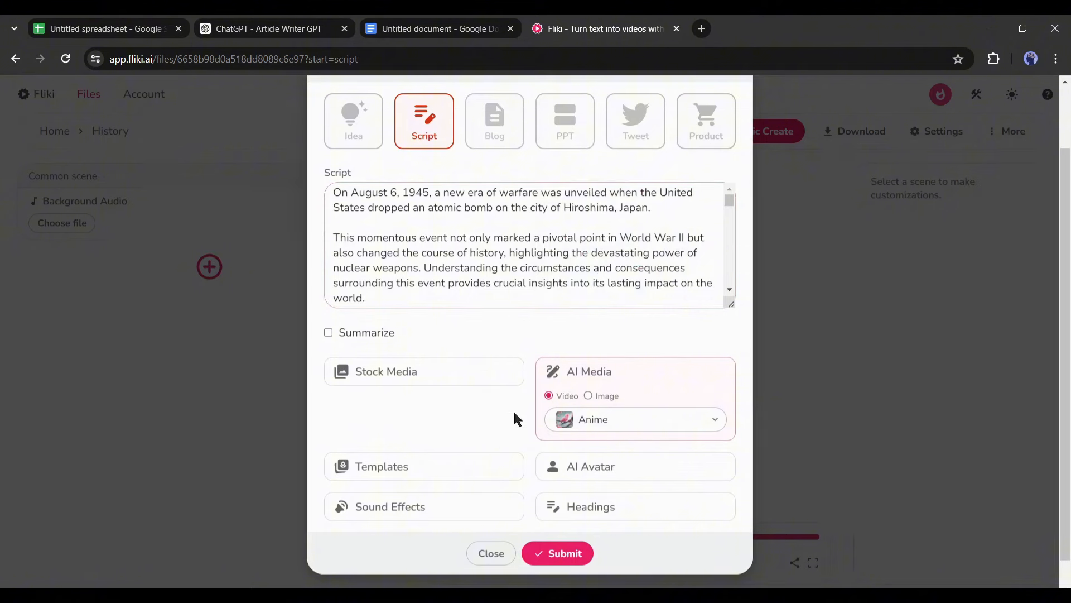
{"action": "scroll", "coordinate": [513, 410], "scroll_direction": "down", "scroll_amount": 1}
{"action": "left_click", "coordinate": [478, 445]}
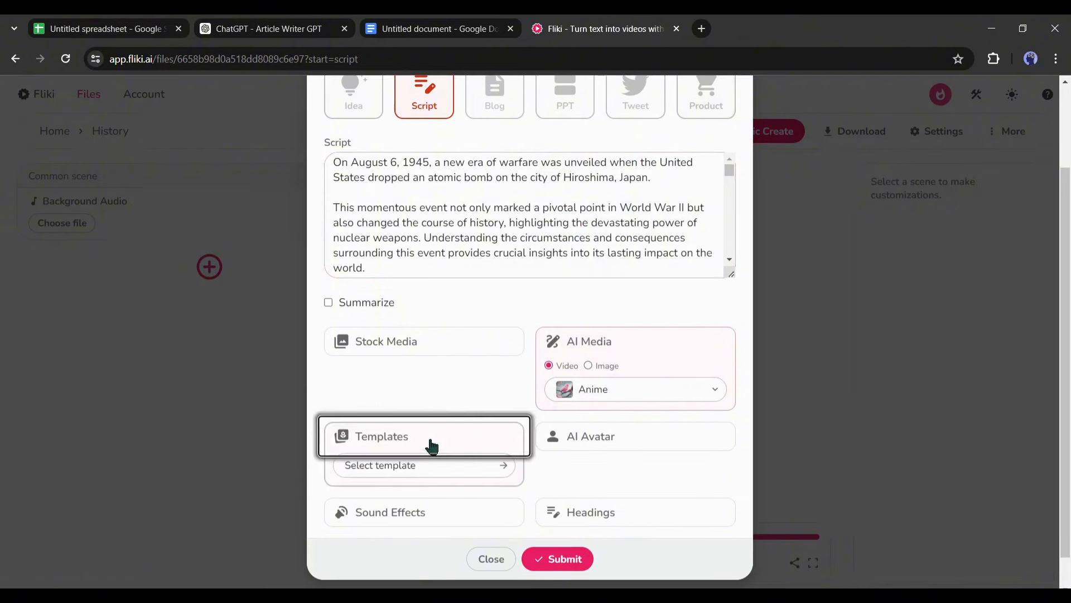
{"action": "left_click", "coordinate": [453, 474]}
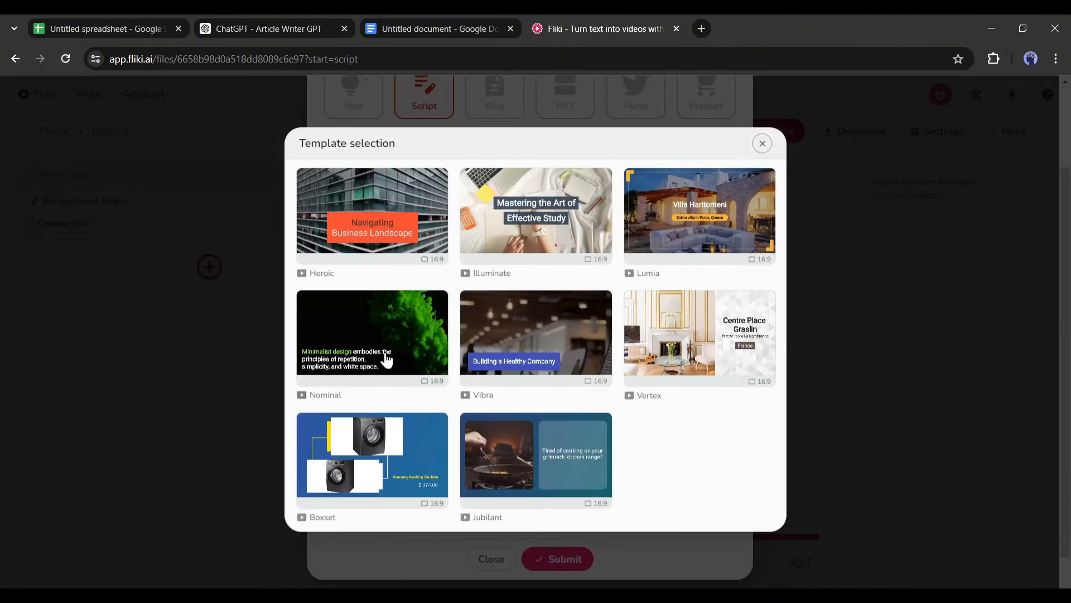
{"action": "left_click", "coordinate": [762, 144]}
{"action": "left_click", "coordinate": [421, 442]}
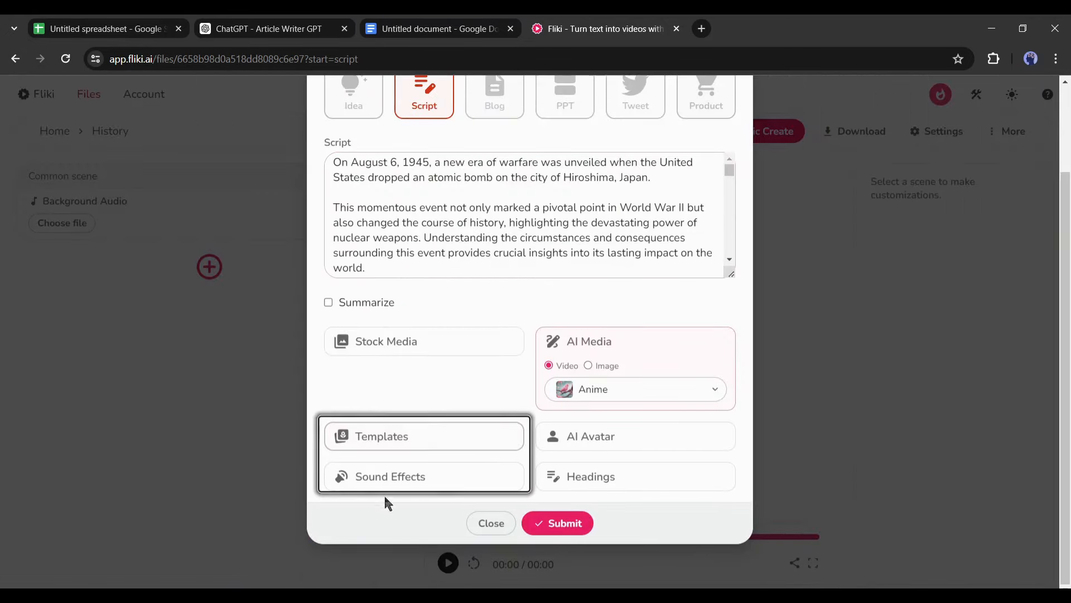
Step: Enable Sound Effects and add an AI Avatar, choosing the red-haired man in a dark blazer from the male stock avatars
{"action": "left_click", "coordinate": [398, 483]}
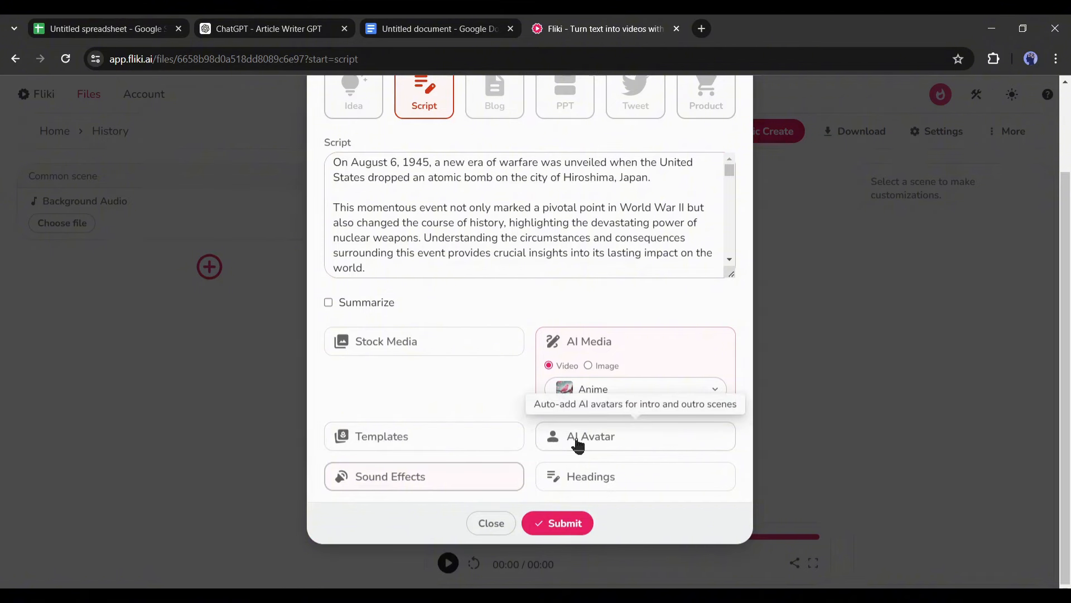
{"action": "left_click", "coordinate": [604, 445]}
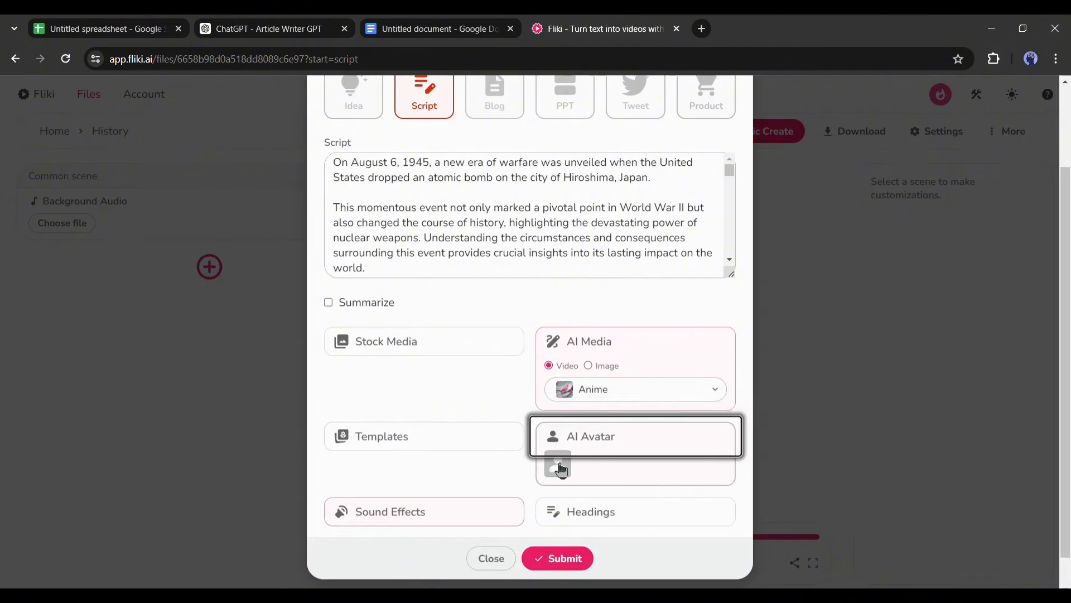
{"action": "left_click", "coordinate": [561, 469]}
{"action": "scroll", "coordinate": [435, 459], "scroll_direction": "down", "scroll_amount": 5}
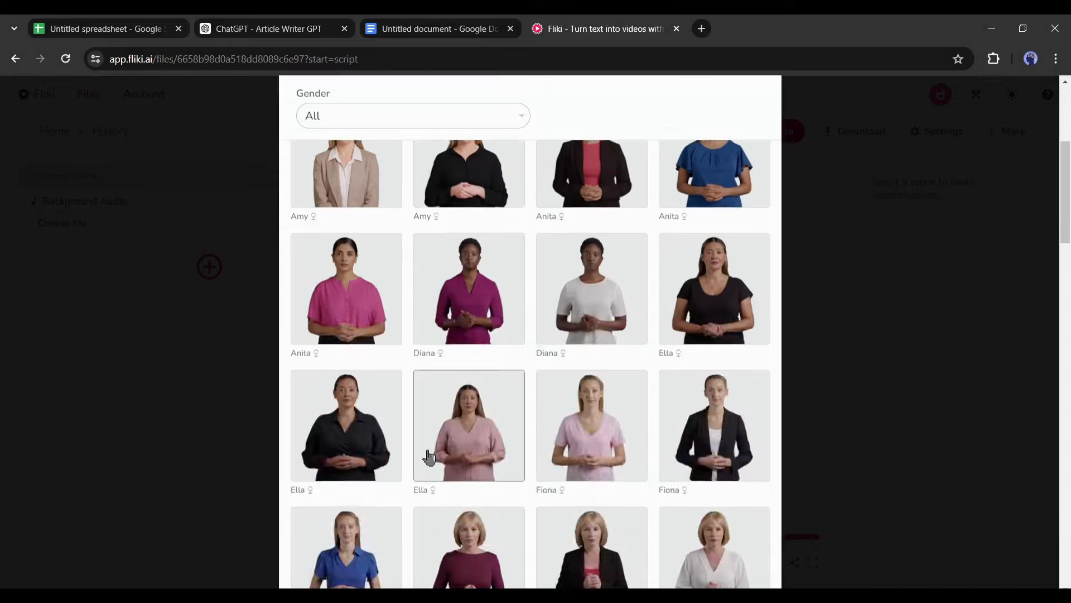
{"action": "scroll", "coordinate": [426, 456], "scroll_direction": "down", "scroll_amount": 2}
{"action": "scroll", "coordinate": [441, 335], "scroll_direction": "up", "scroll_amount": 8}
{"action": "left_click", "coordinate": [425, 202]}
{"action": "left_click", "coordinate": [402, 239]}
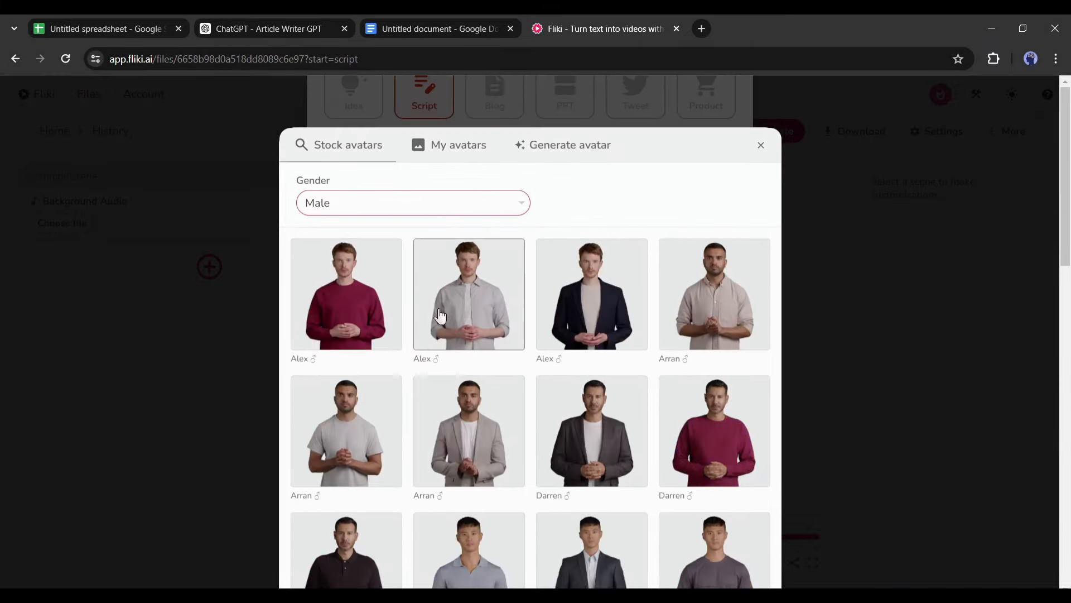
{"action": "scroll", "coordinate": [427, 358], "scroll_direction": "down", "scroll_amount": 5}
{"action": "left_click", "coordinate": [580, 279]}
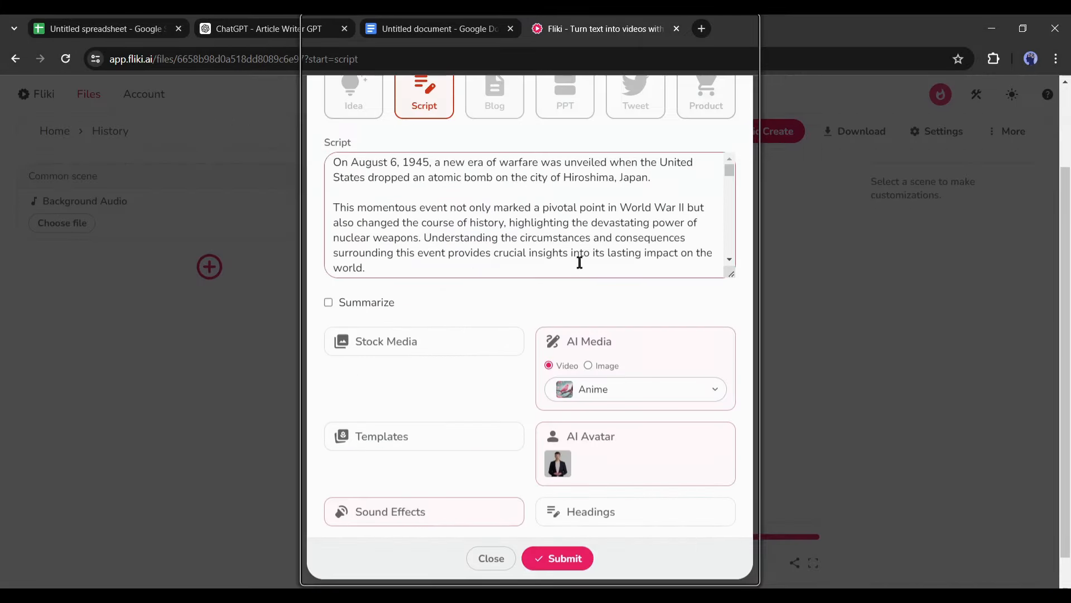
Step: Submit the Magic Create settings to generate the video, look through its scenes, and play the preview before rewinding it to the start
{"action": "scroll", "coordinate": [493, 425], "scroll_direction": "down", "scroll_amount": 1}
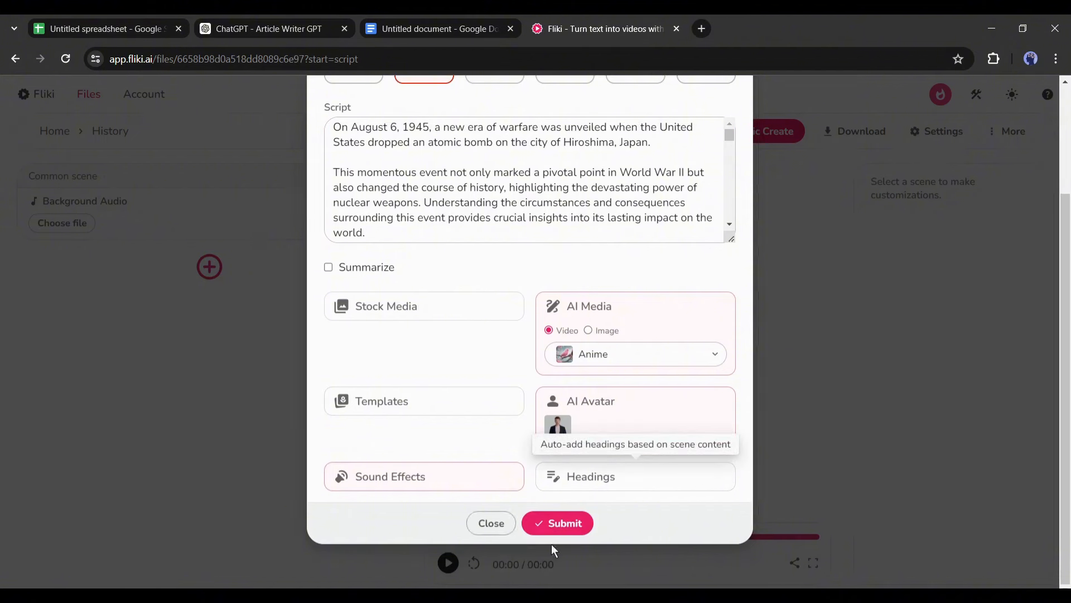
{"action": "left_click", "coordinate": [559, 526]}
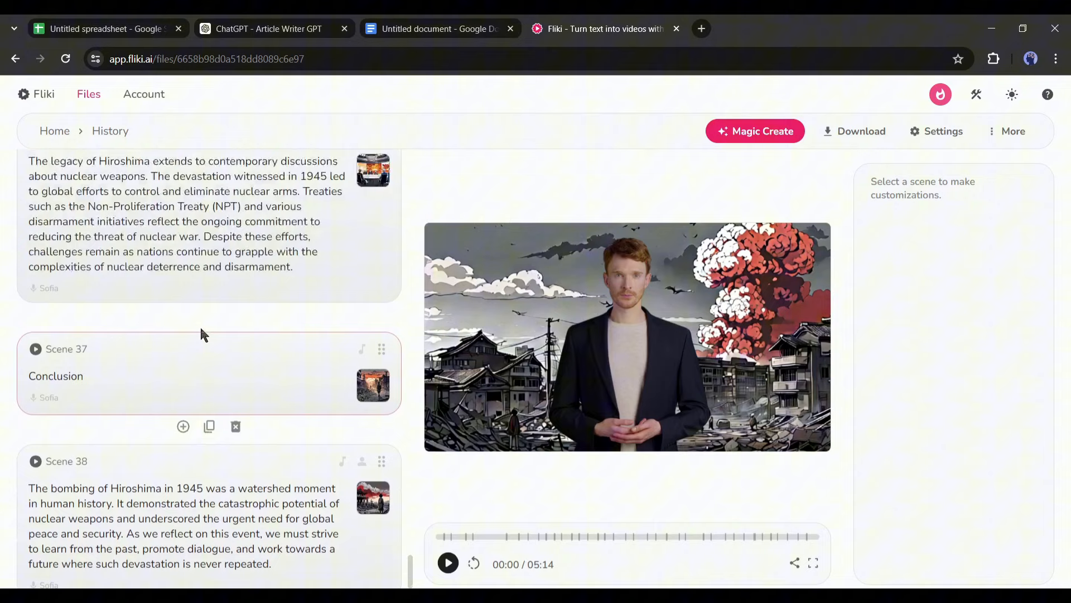
{"action": "scroll", "coordinate": [201, 329], "scroll_direction": "up", "scroll_amount": 5}
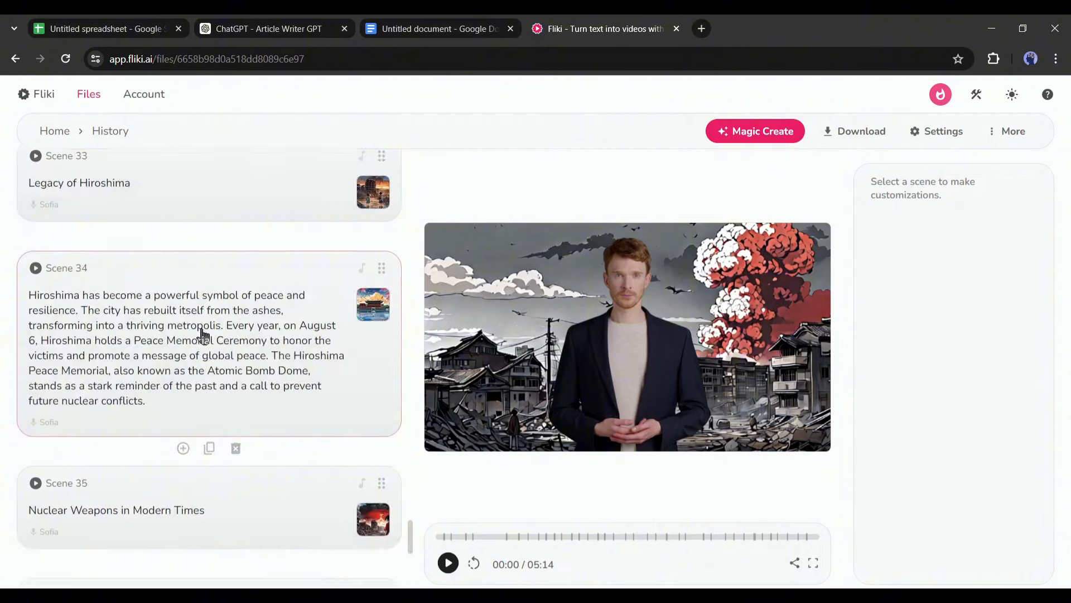
{"action": "scroll", "coordinate": [201, 335], "scroll_direction": "up", "scroll_amount": 20}
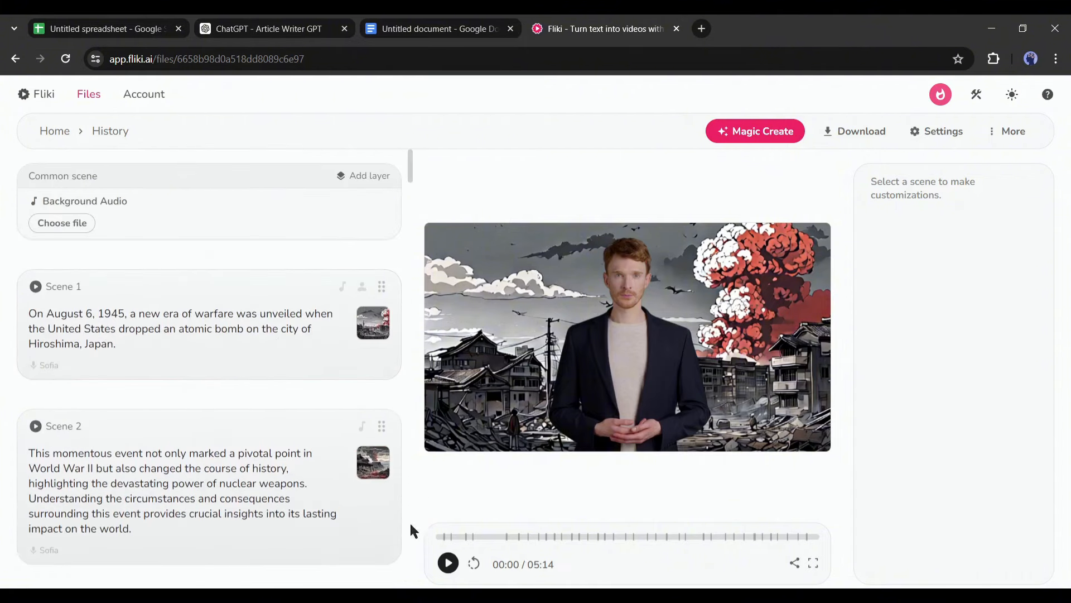
{"action": "left_click", "coordinate": [446, 564]}
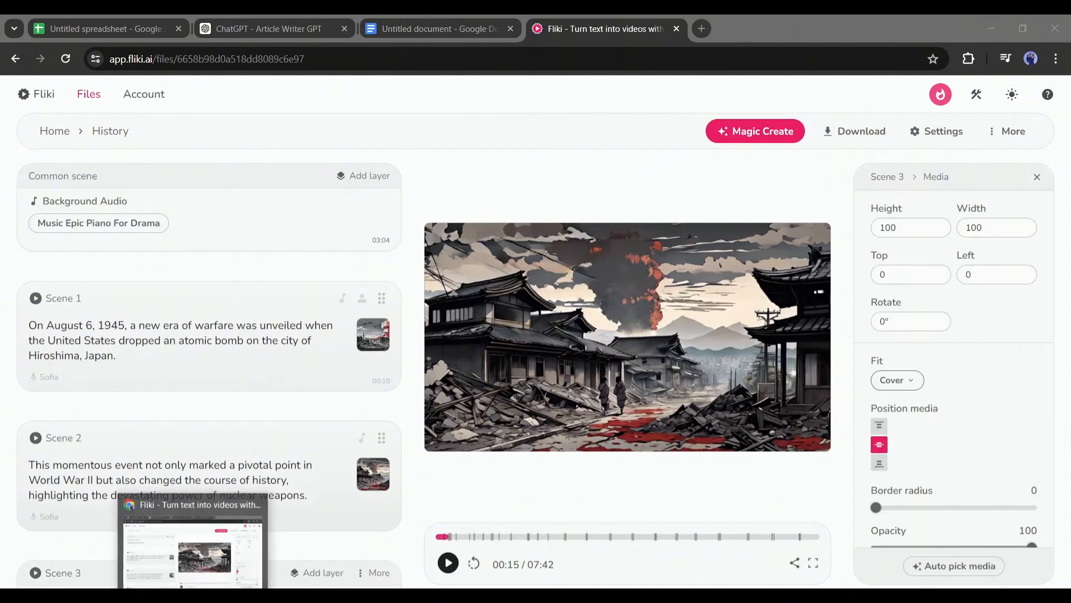
{"action": "left_click", "coordinate": [192, 549]}
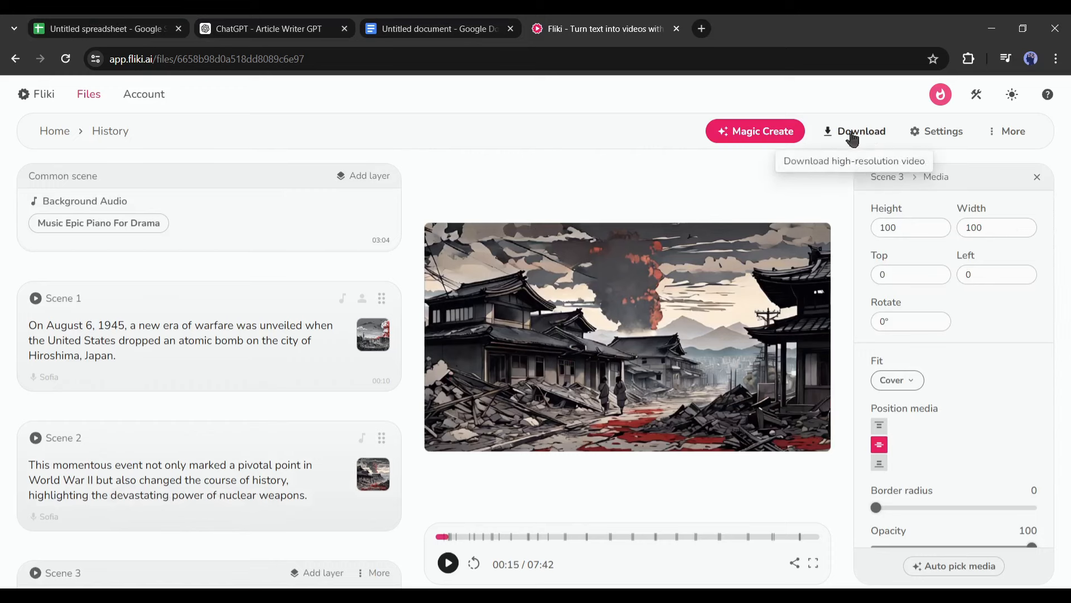
{"action": "left_click", "coordinate": [473, 565]}
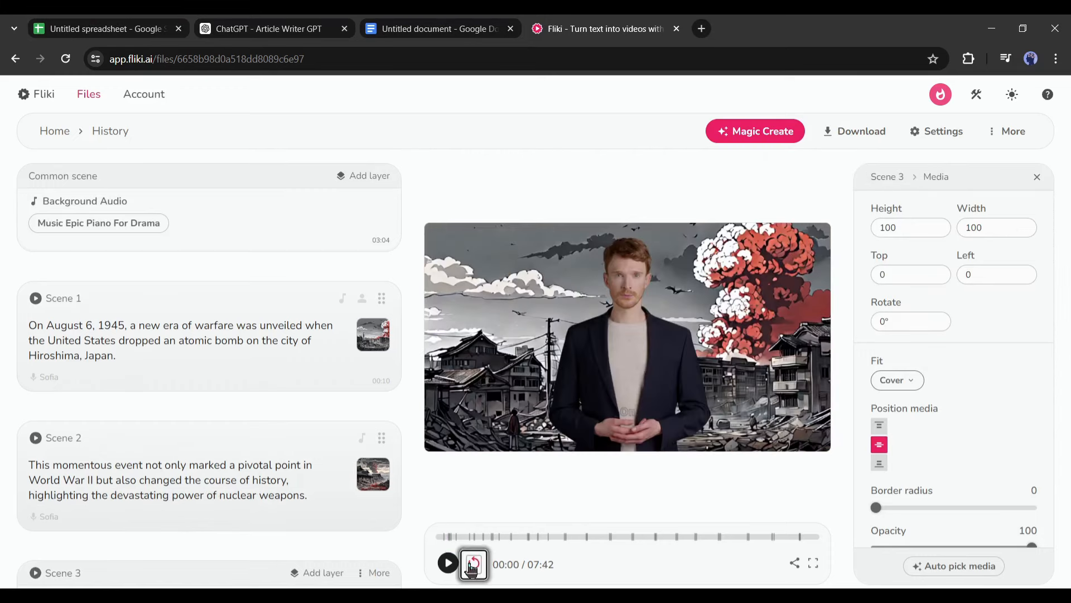
Step: Generate an Anime-style AI video clip for Scene 1's media with the instructions "Dropping the atomic bomb on Hiroshima in 1945"
{"action": "left_click", "coordinate": [373, 335]}
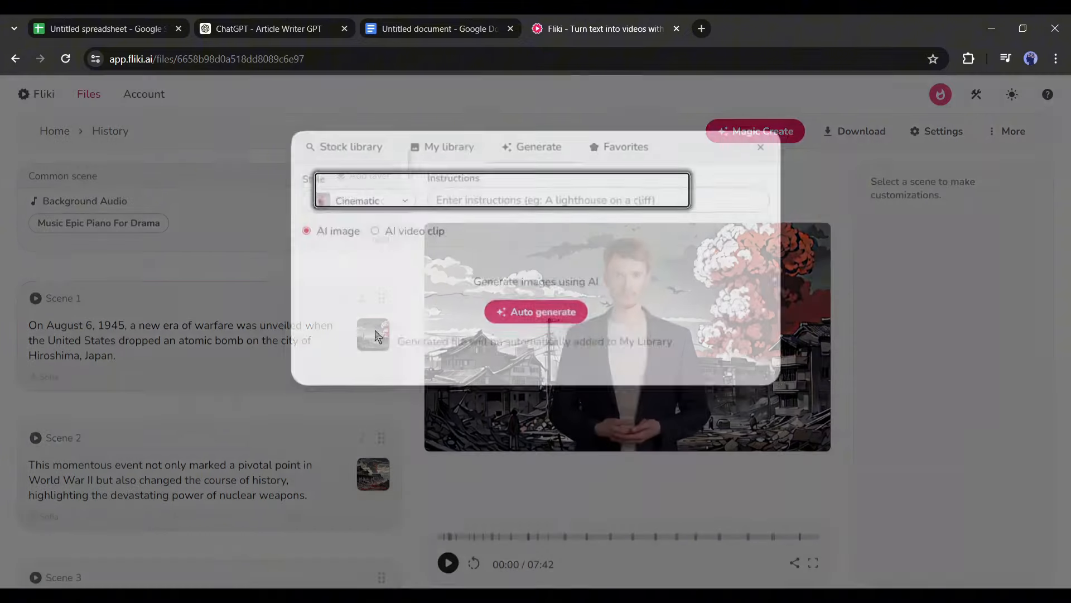
{"action": "left_click", "coordinate": [367, 215]}
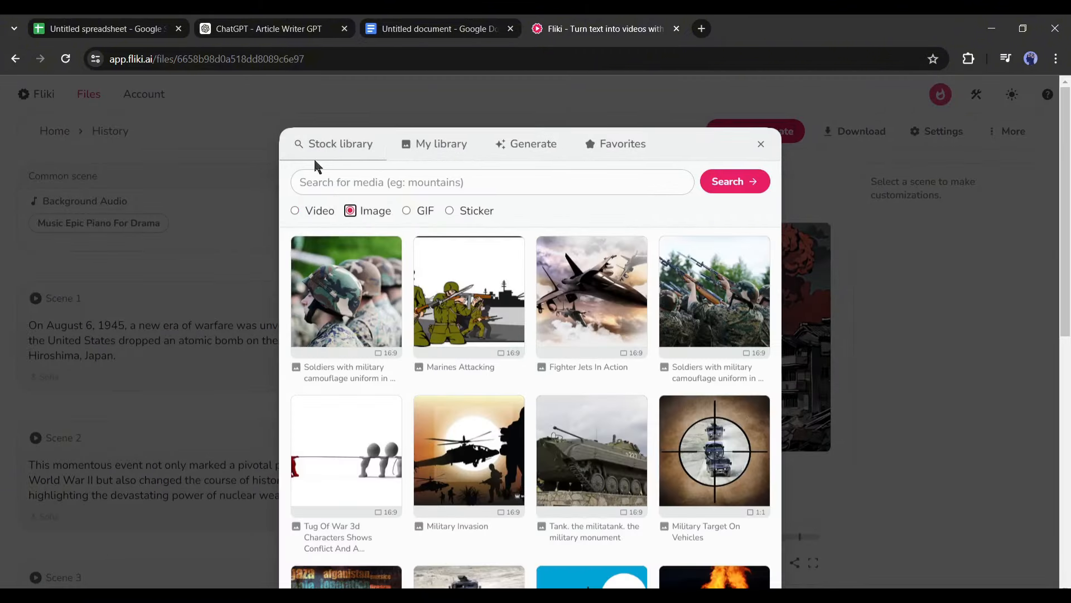
{"action": "left_click", "coordinate": [520, 149]}
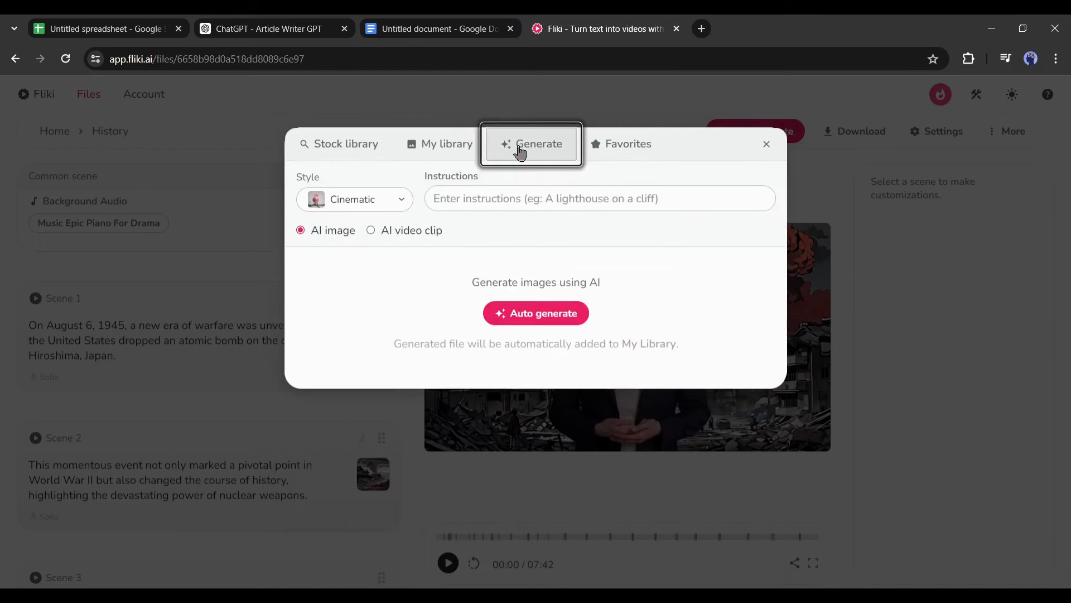
{"action": "left_click", "coordinate": [385, 236]}
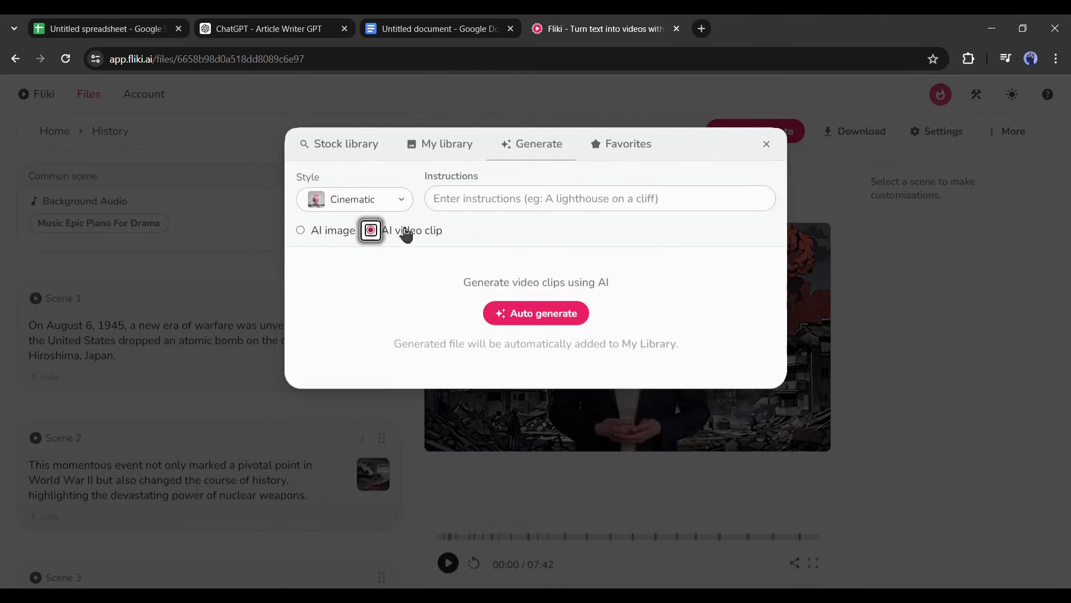
{"action": "left_click", "coordinate": [371, 201]}
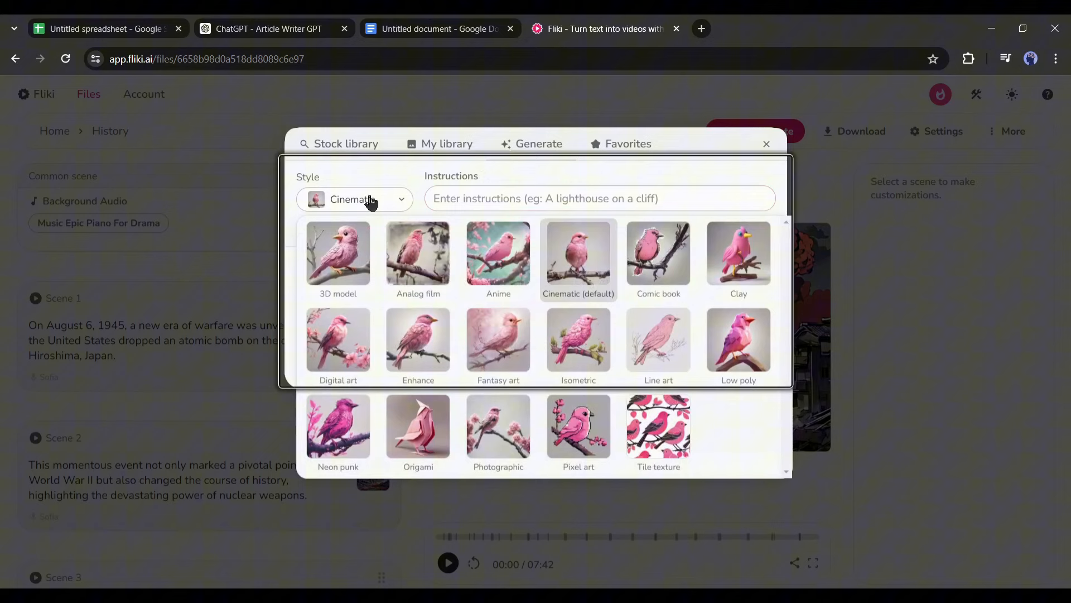
{"action": "left_click", "coordinate": [500, 257]}
{"action": "left_click", "coordinate": [467, 199]}
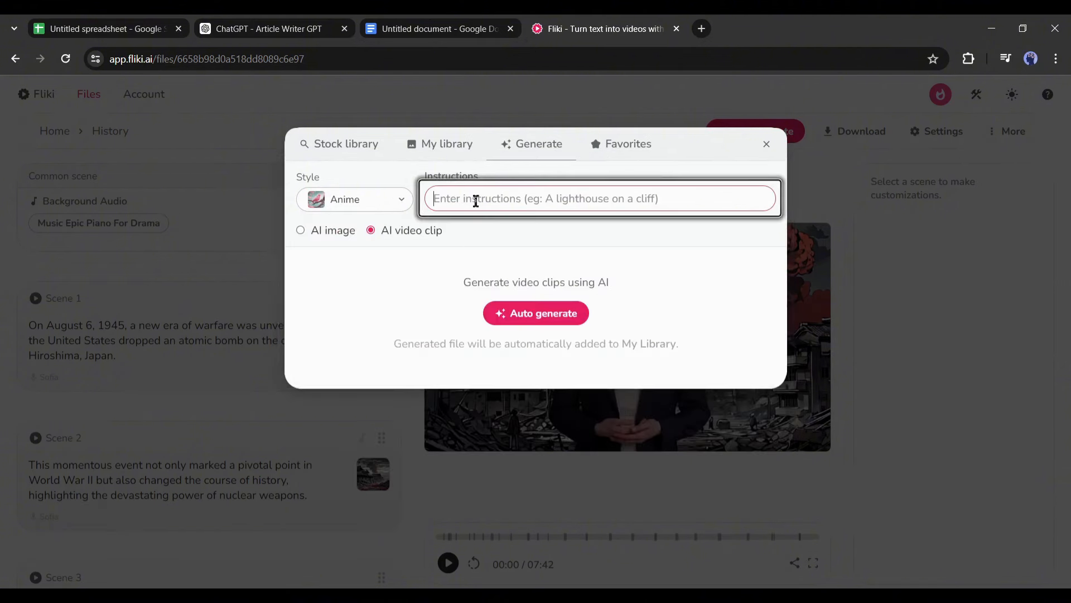
{"action": "type", "text": "Dropping the atomic bomb on Hiroshima in 1945"}
{"action": "left_click", "coordinate": [548, 314]}
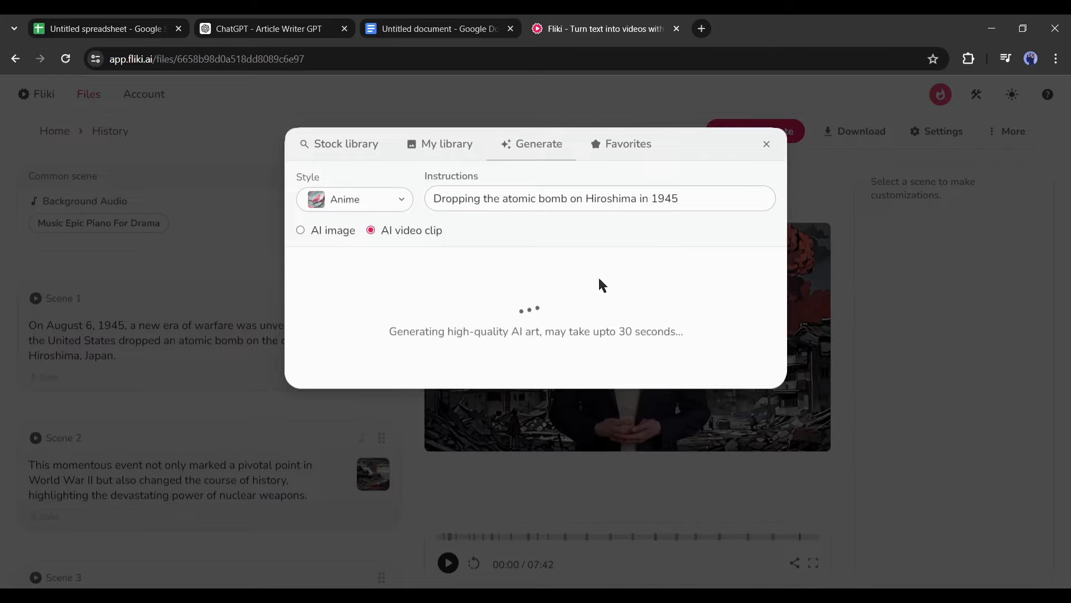
Step: Play the generated clip and use it as Scene 1's media
{"action": "left_click", "coordinate": [391, 416]}
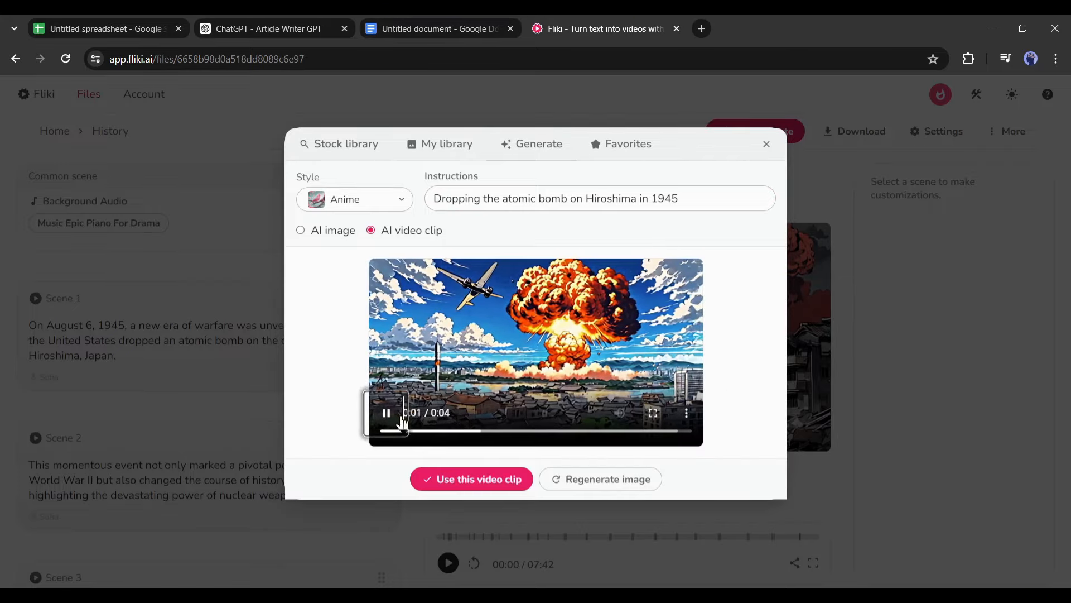
{"action": "left_click", "coordinate": [446, 480]}
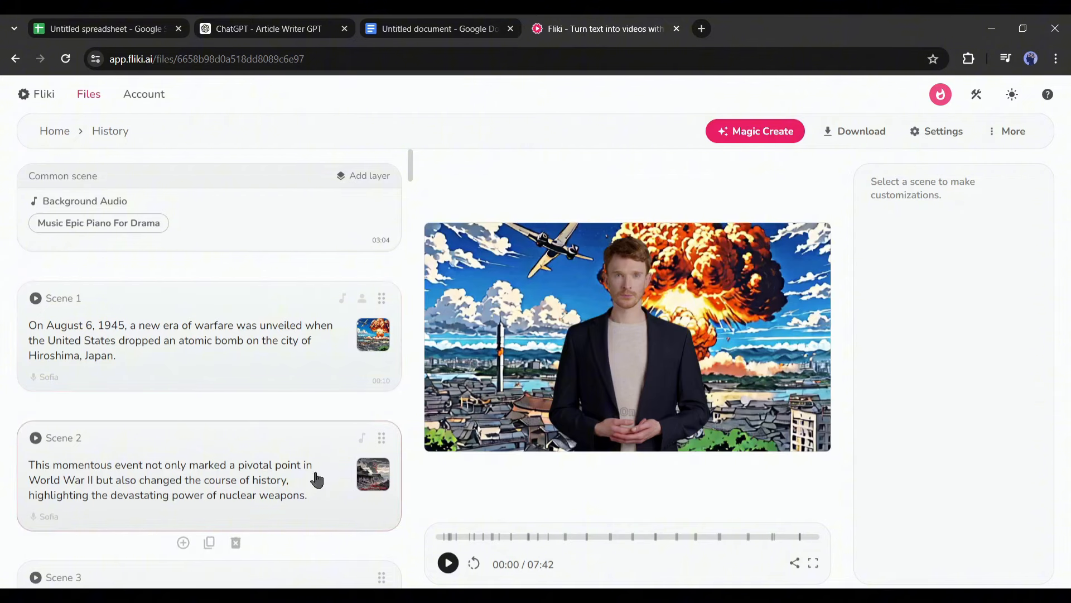
{"action": "scroll", "coordinate": [346, 474], "scroll_direction": "down", "scroll_amount": 3}
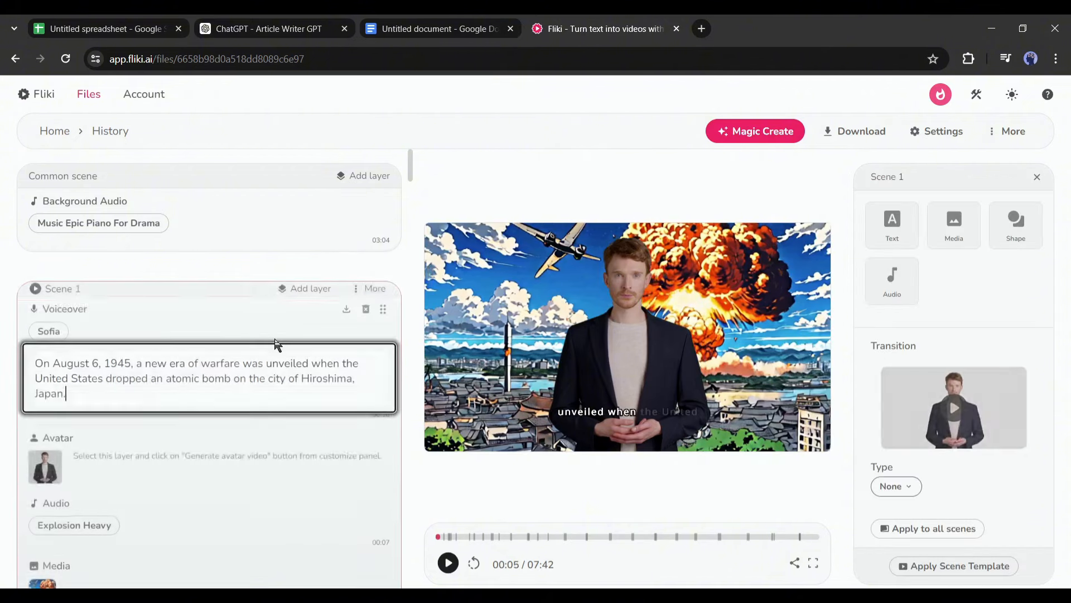
Step: Open the voice selection for Scene 1's voiceover, look through the English voices, and sample Penelope, Vanessa and Aiden
{"action": "scroll", "coordinate": [196, 459], "scroll_direction": "down", "scroll_amount": 2}
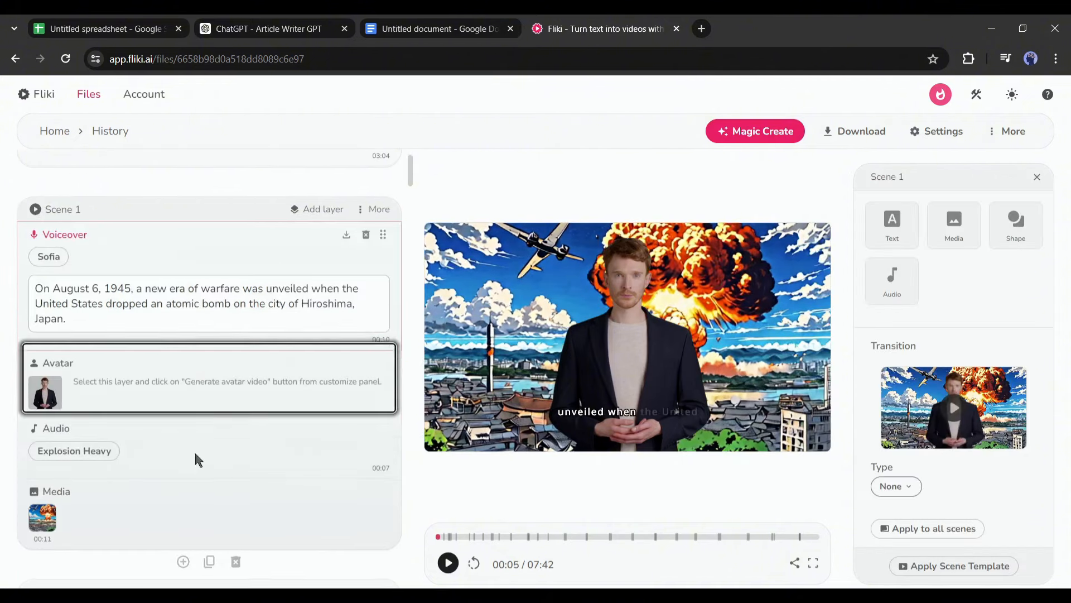
{"action": "left_click", "coordinate": [56, 321]}
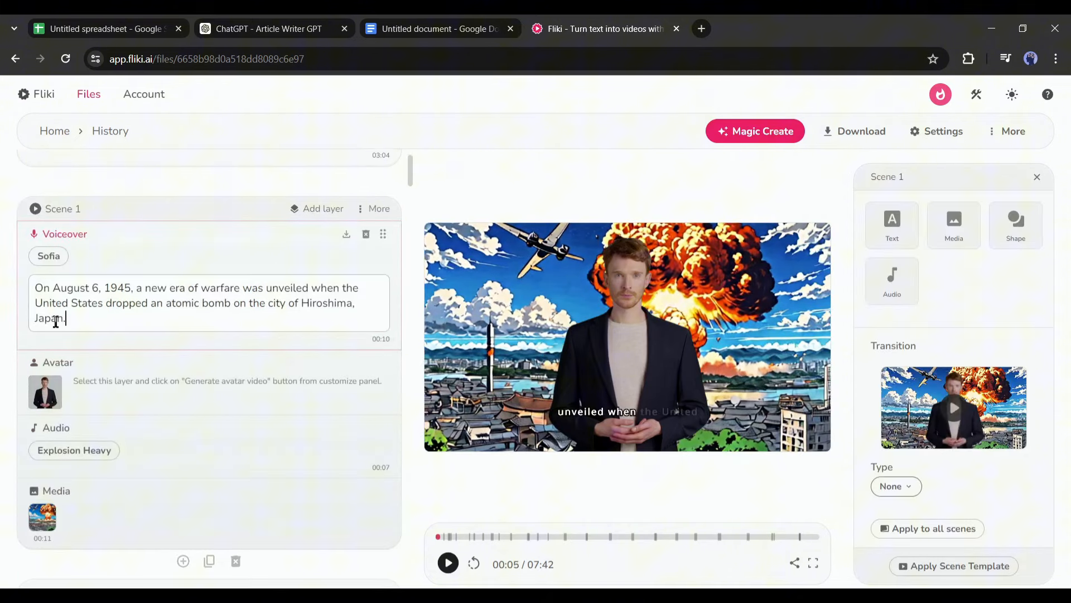
{"action": "left_click", "coordinate": [41, 258]}
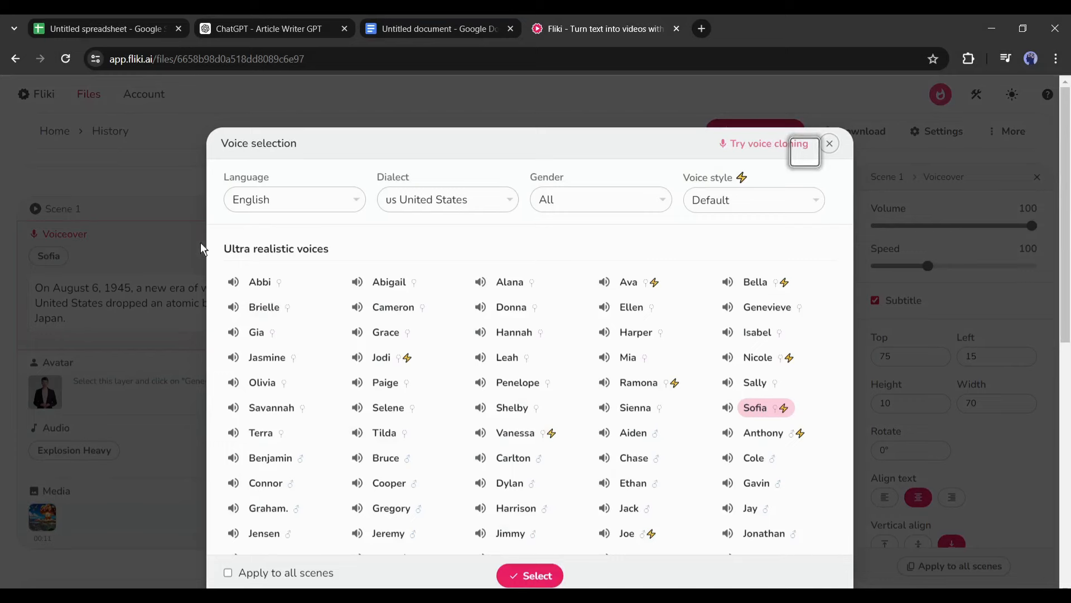
{"action": "scroll", "coordinate": [768, 403], "scroll_direction": "down", "scroll_amount": 6}
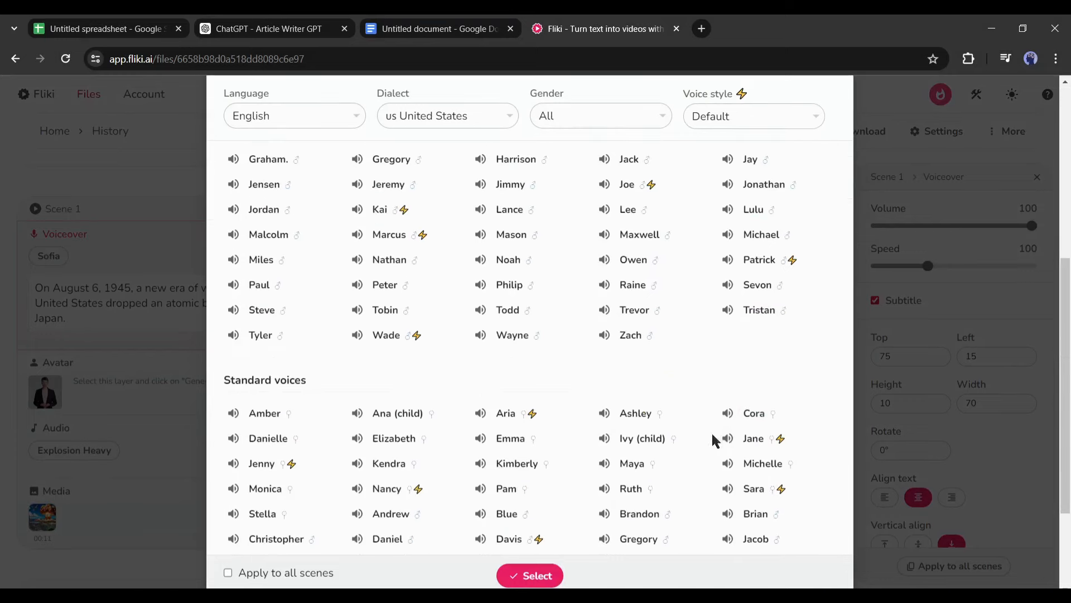
{"action": "scroll", "coordinate": [708, 439], "scroll_direction": "up", "scroll_amount": 6}
{"action": "left_click", "coordinate": [481, 313]}
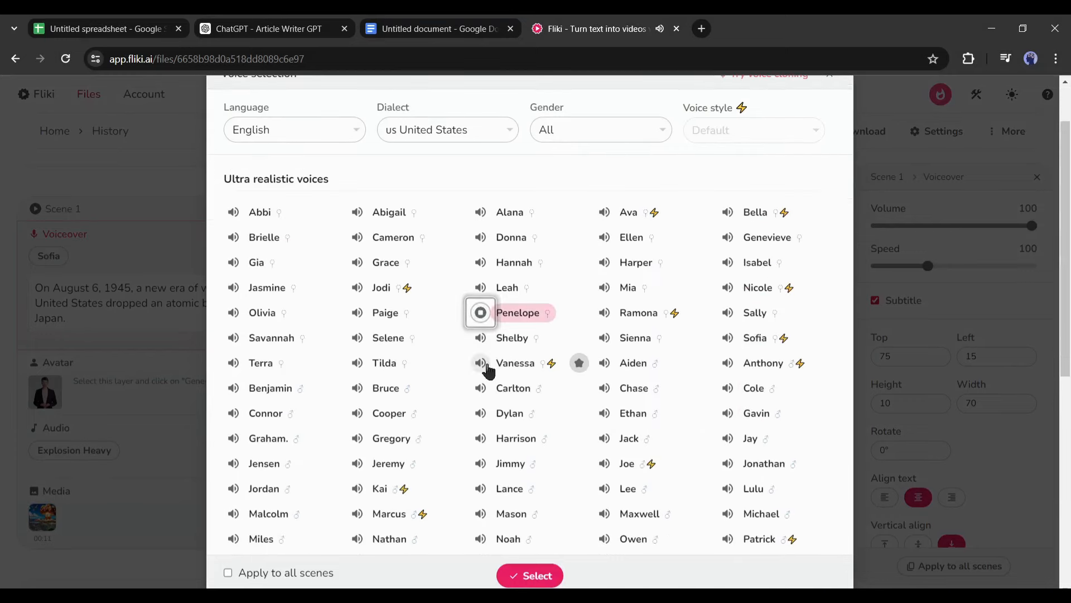
{"action": "left_click", "coordinate": [481, 364]}
{"action": "left_click", "coordinate": [605, 363]}
Step: Choose the Anthony voice for the voiceover and apply it to all scenes
{"action": "left_click", "coordinate": [728, 364]}
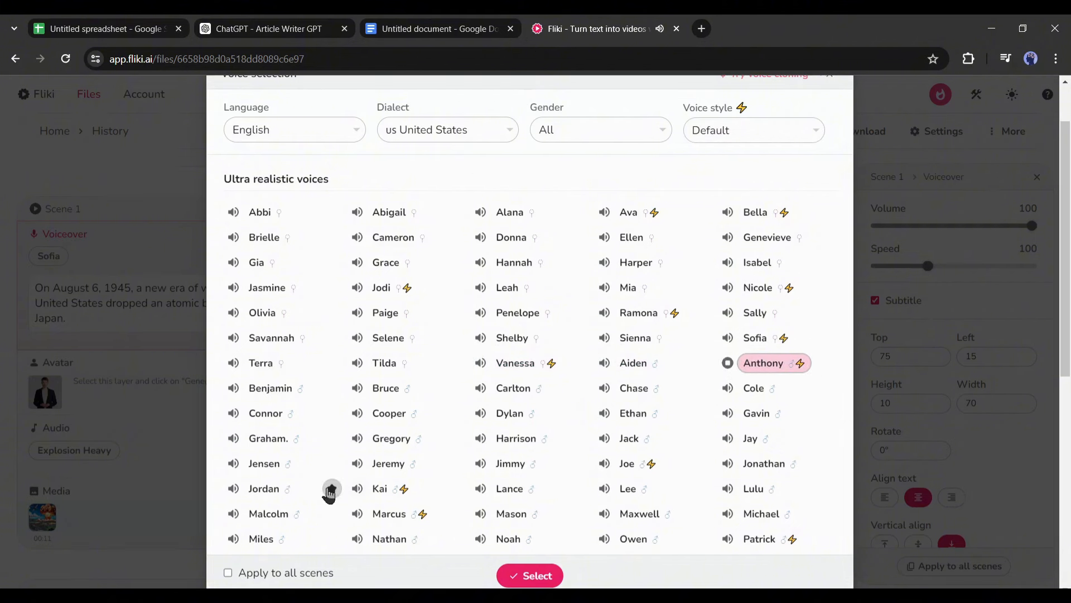
{"action": "scroll", "coordinate": [369, 447], "scroll_direction": "down", "scroll_amount": 5}
{"action": "scroll", "coordinate": [366, 455], "scroll_direction": "down", "scroll_amount": 3}
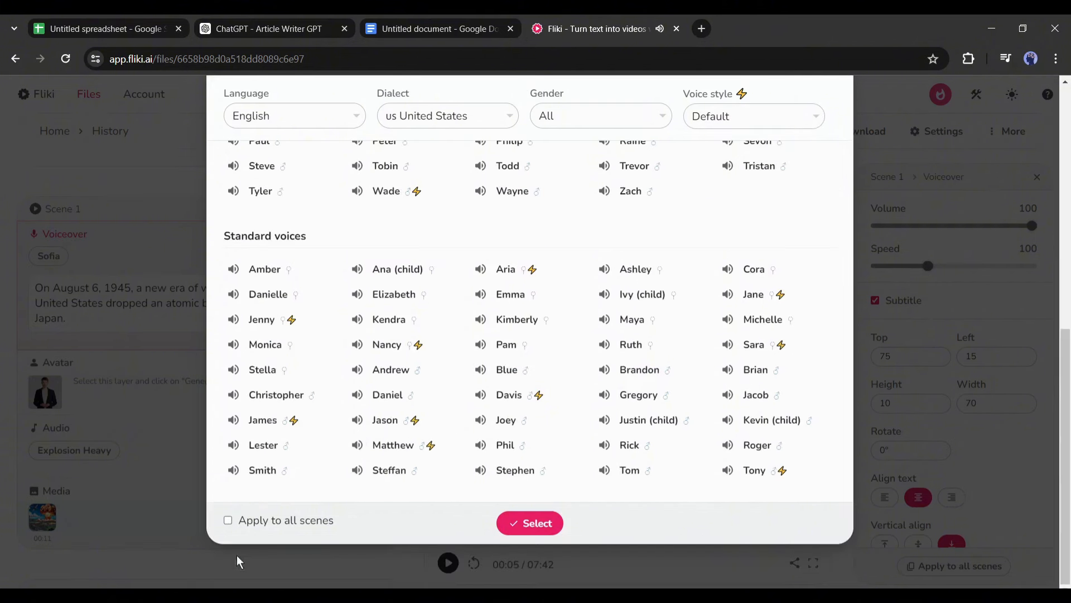
{"action": "left_click", "coordinate": [229, 521]}
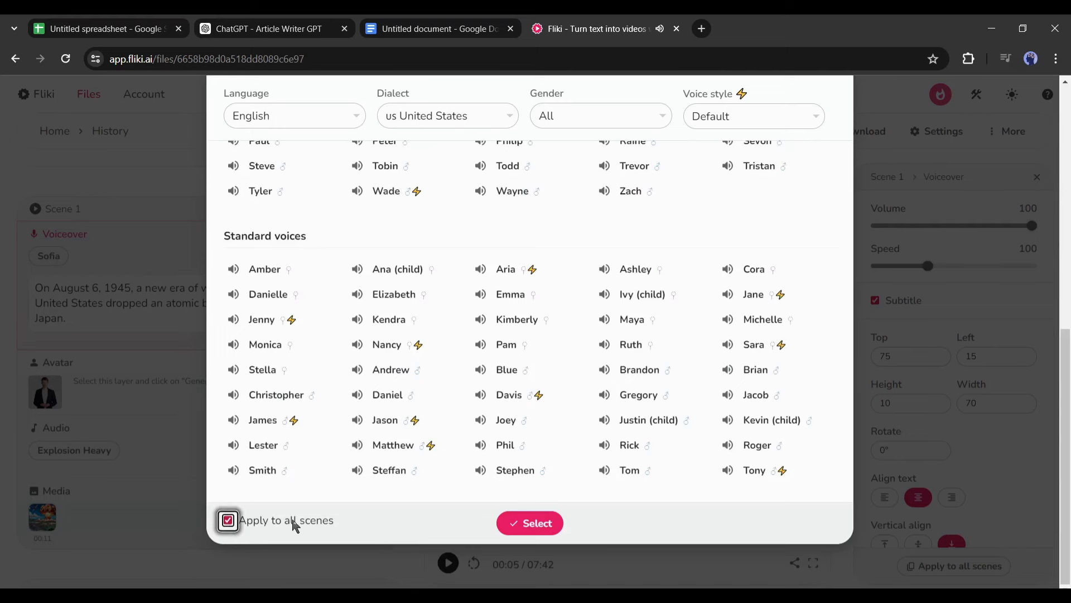
{"action": "left_click", "coordinate": [524, 523]}
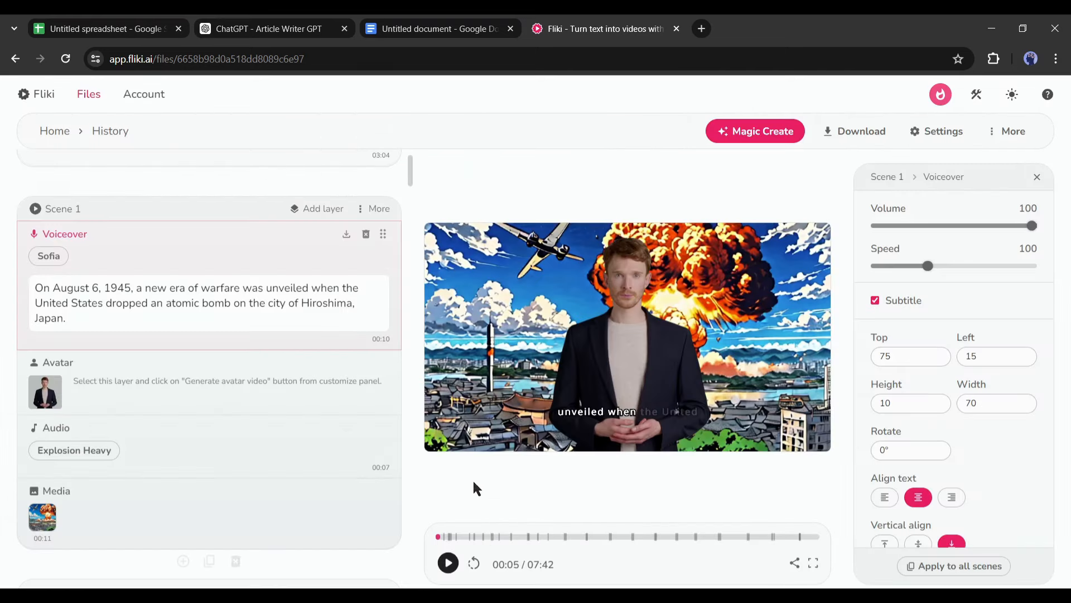
Step: Rewind the video and play the preview through Scene 1 into the following scene before pausing it
{"action": "left_click", "coordinate": [472, 564]}
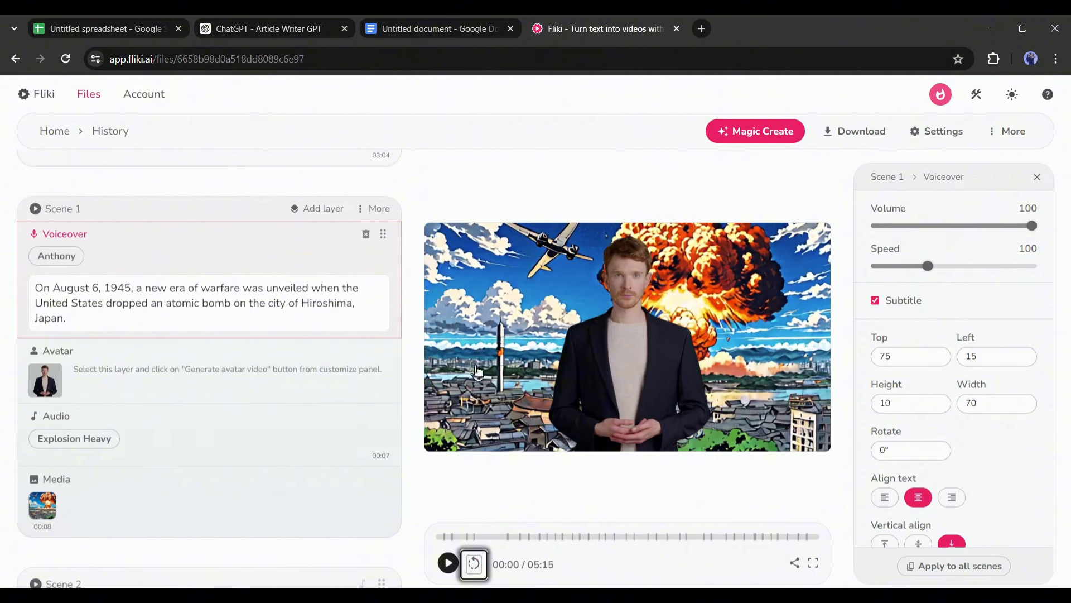
{"action": "left_click", "coordinate": [446, 563]}
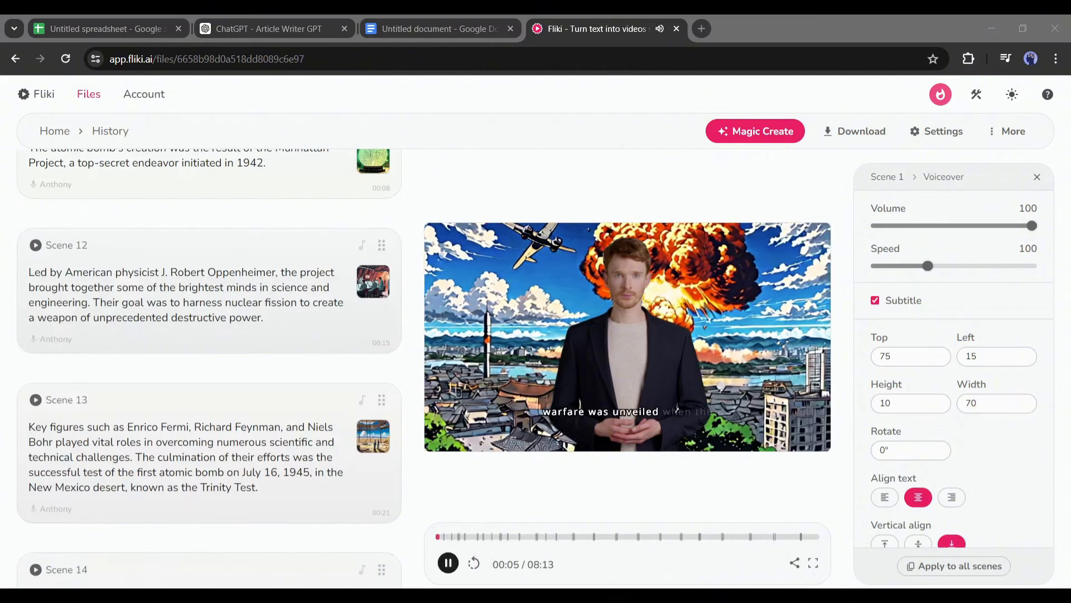
{"action": "scroll", "coordinate": [229, 384], "scroll_direction": "up", "scroll_amount": 3}
{"action": "scroll", "coordinate": [229, 384], "scroll_direction": "up", "scroll_amount": 20}
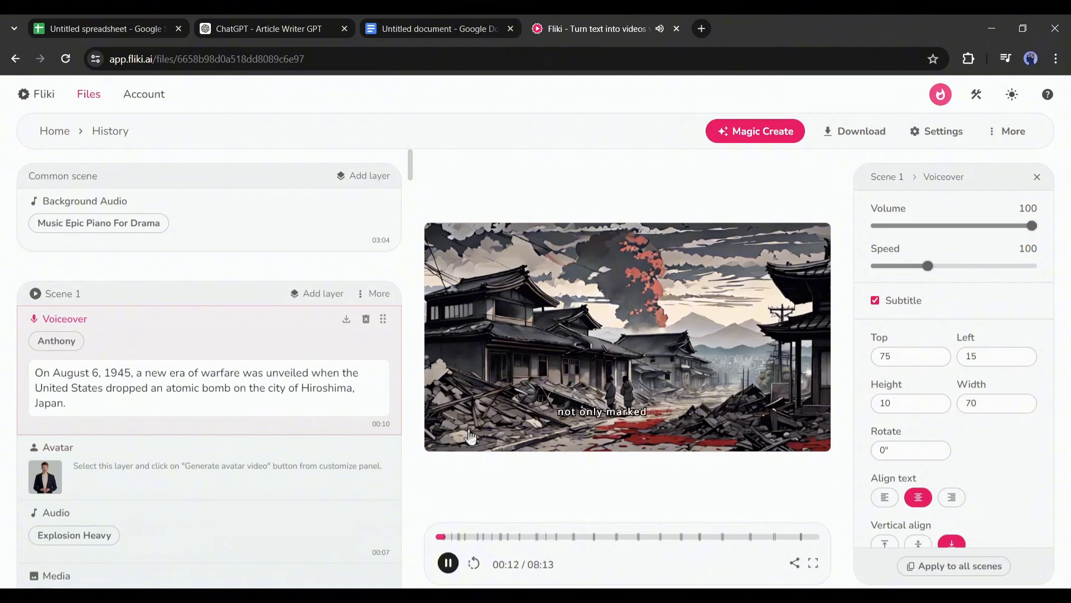
{"action": "left_click", "coordinate": [448, 563]}
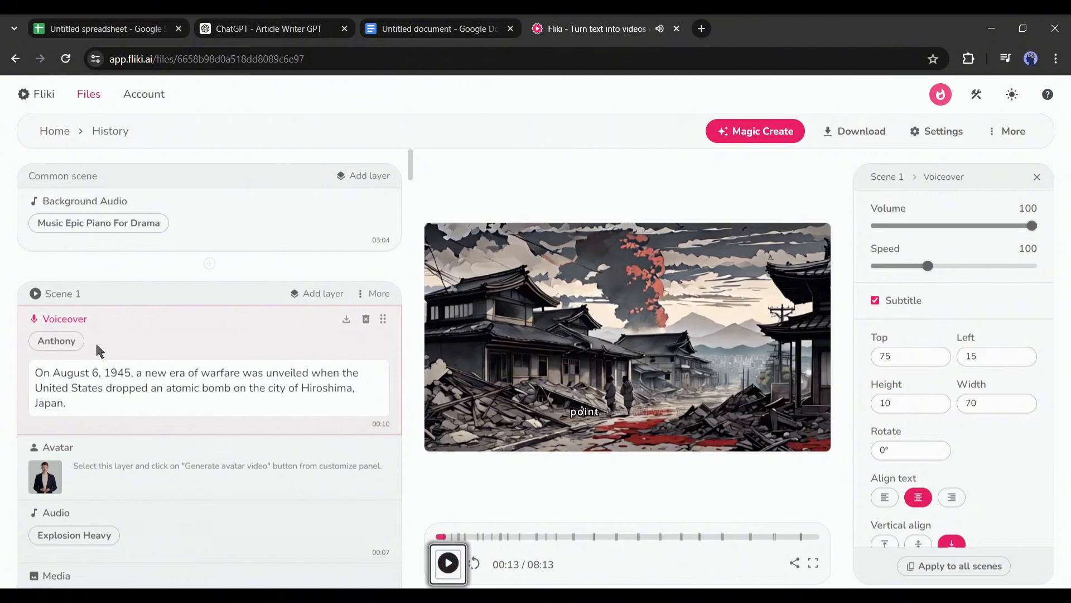
Step: Generate the avatar video for Scene 1's current voiceover and preview the talking avatar
{"action": "left_click", "coordinate": [108, 375]}
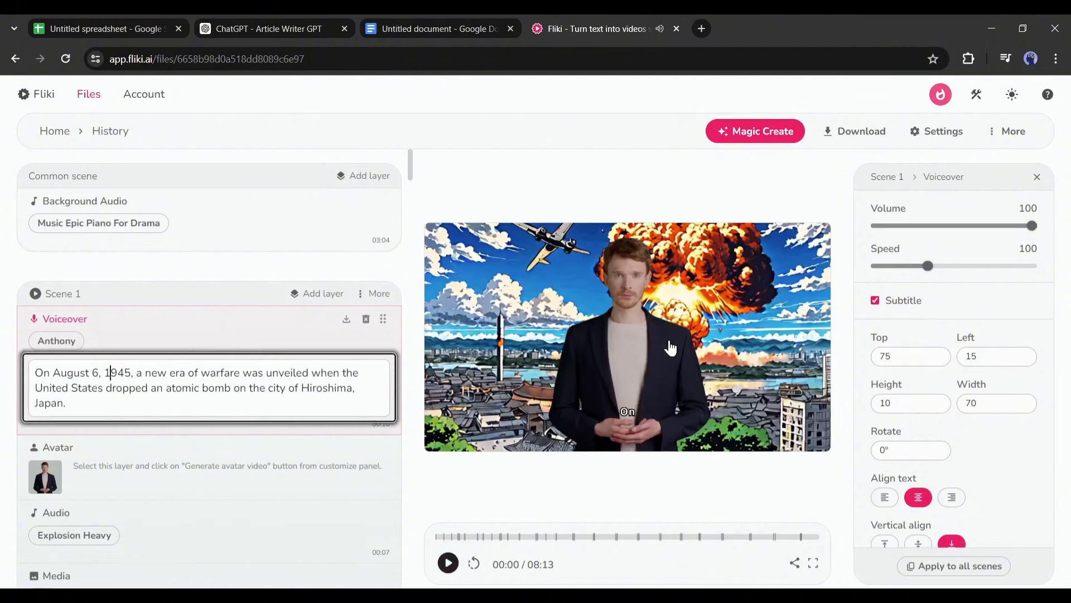
{"action": "left_click", "coordinate": [151, 468]}
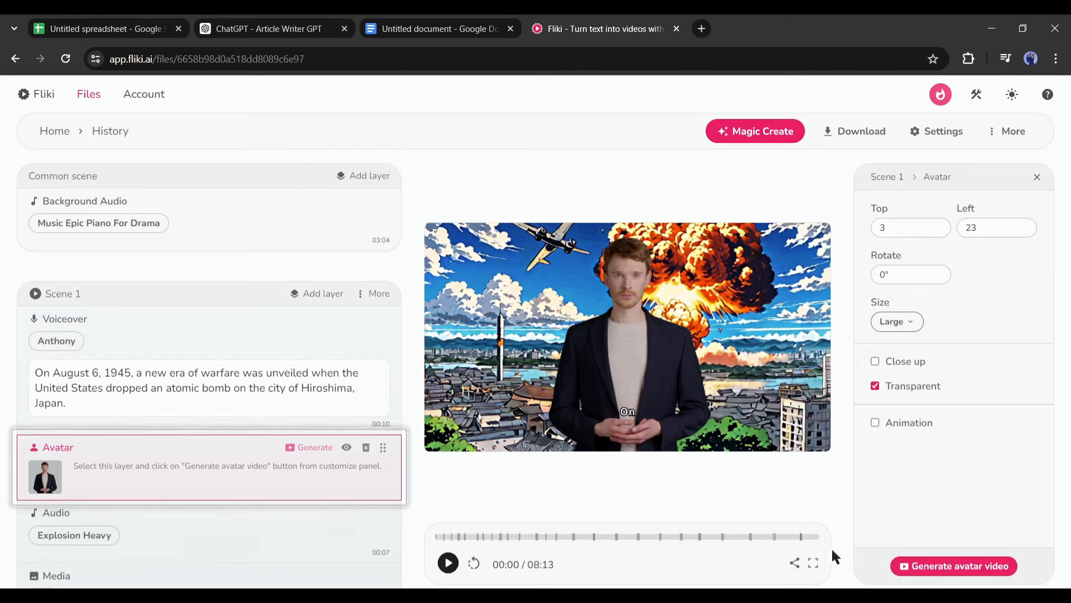
{"action": "left_click", "coordinate": [952, 567]}
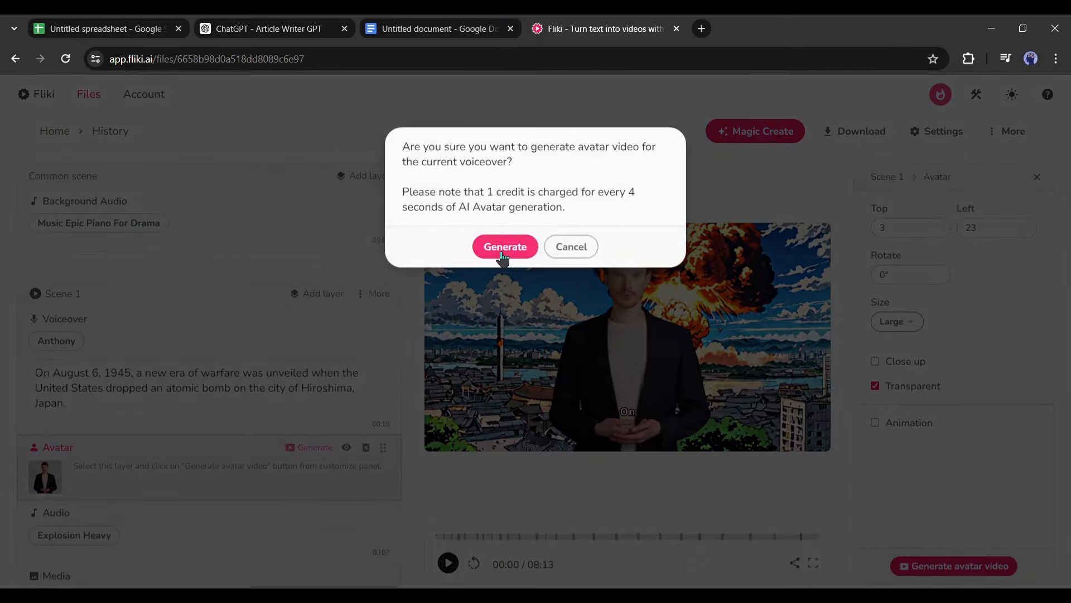
{"action": "left_click", "coordinate": [505, 247]}
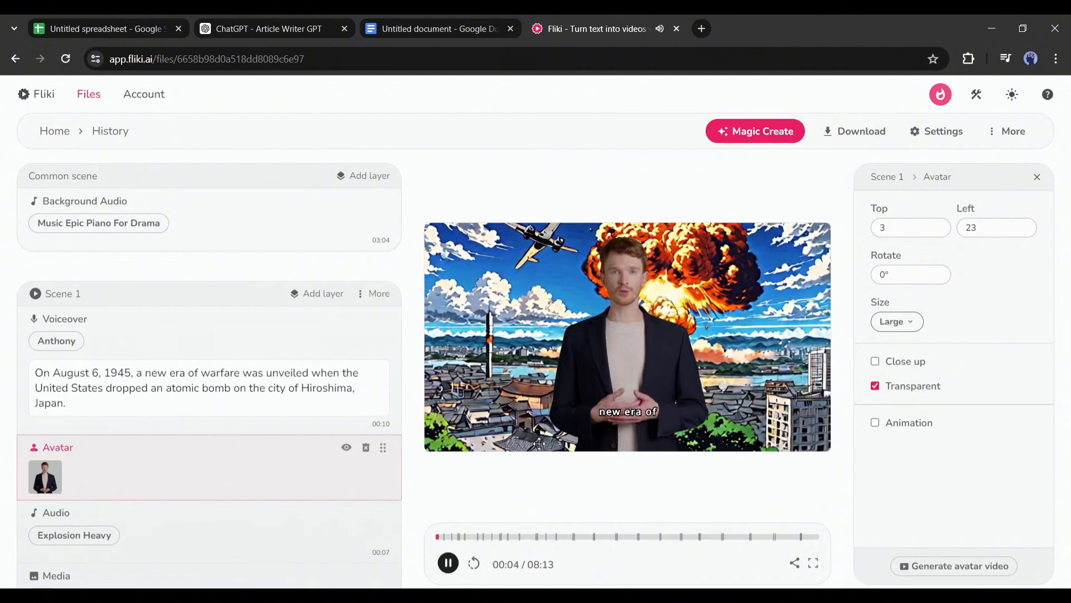
{"action": "left_click", "coordinate": [447, 563]}
{"action": "scroll", "coordinate": [106, 446], "scroll_direction": "down", "scroll_amount": 3}
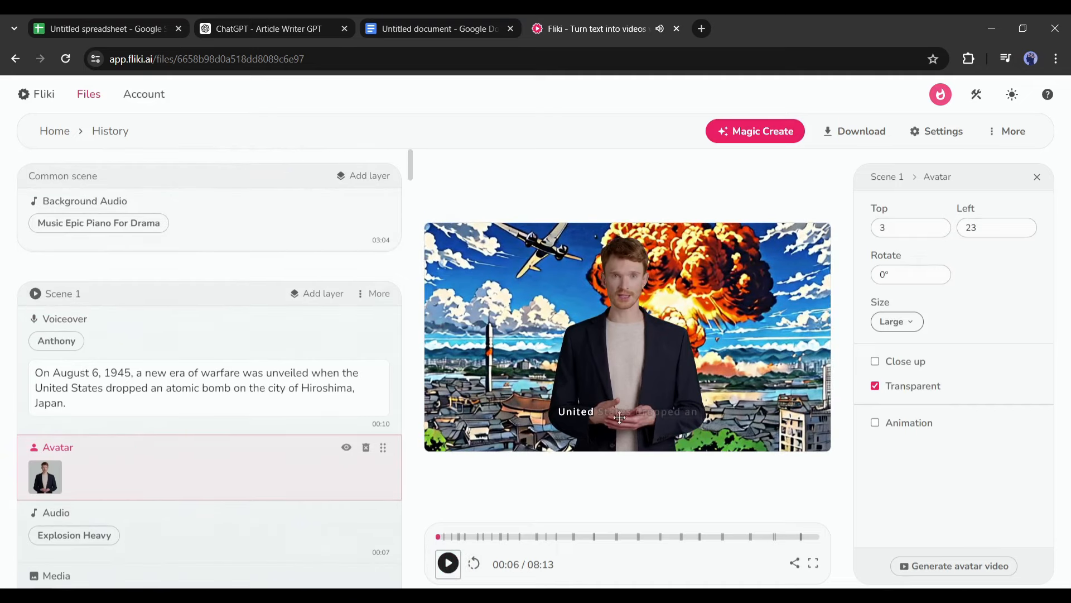
Step: Style Scene 1's voiceover subtitles with the Bangers font at size 34, yellow text, Word display and a black stroke
{"action": "left_click", "coordinate": [152, 385]}
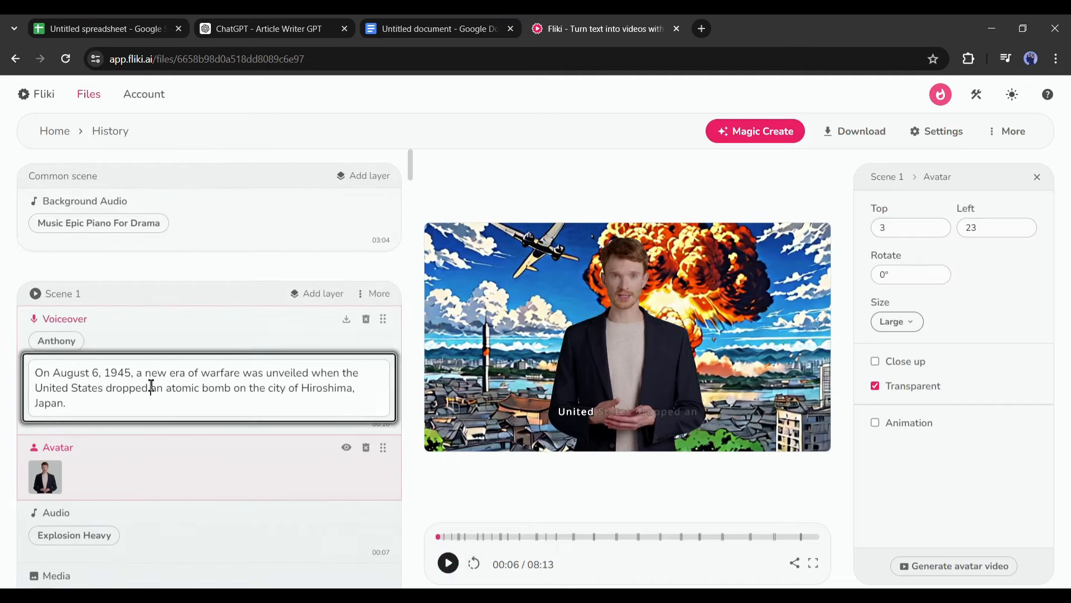
{"action": "scroll", "coordinate": [1004, 319], "scroll_direction": "down", "scroll_amount": 7}
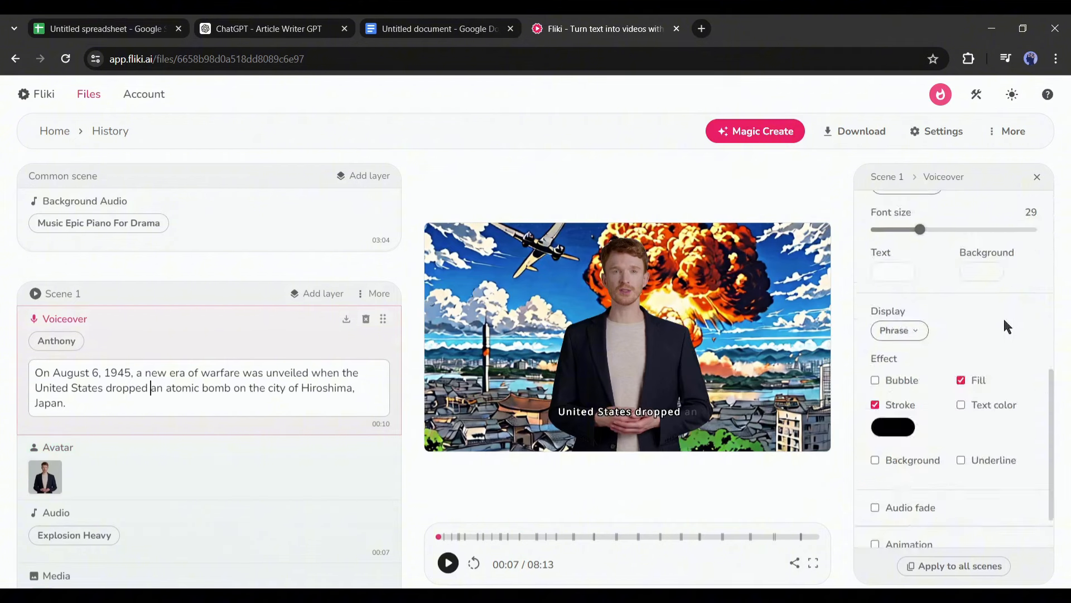
{"action": "scroll", "coordinate": [952, 294], "scroll_direction": "up", "scroll_amount": 7}
{"action": "scroll", "coordinate": [952, 394], "scroll_direction": "down", "scroll_amount": 6}
{"action": "left_click", "coordinate": [893, 342]}
{"action": "left_click", "coordinate": [875, 472]}
{"action": "left_click_drag", "start_coordinate": [962, 382], "coordinate": [973, 372]}
{"action": "left_click", "coordinate": [965, 258]}
{"action": "left_click", "coordinate": [905, 400]}
{"action": "left_click", "coordinate": [899, 378]}
{"action": "scroll", "coordinate": [977, 371], "scroll_direction": "up", "scroll_amount": 3}
{"action": "left_click", "coordinate": [907, 393]}
{"action": "left_click", "coordinate": [931, 162]}
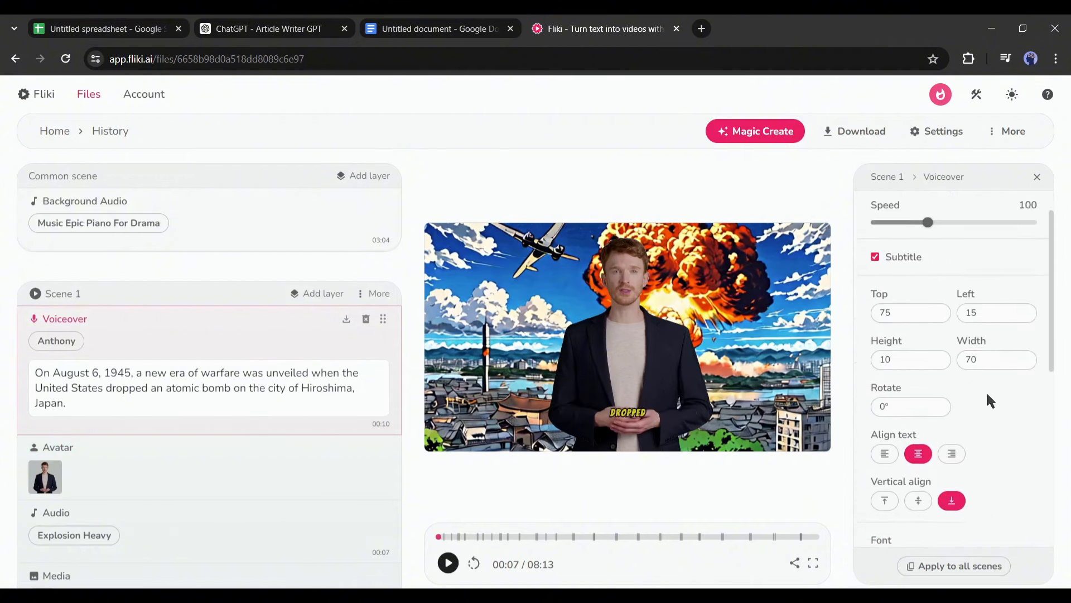
Step: Apply Scene 1's voiceover subtitle settings to all scenes
{"action": "scroll", "coordinate": [949, 391], "scroll_direction": "down", "scroll_amount": 7}
{"action": "left_click", "coordinate": [948, 568]}
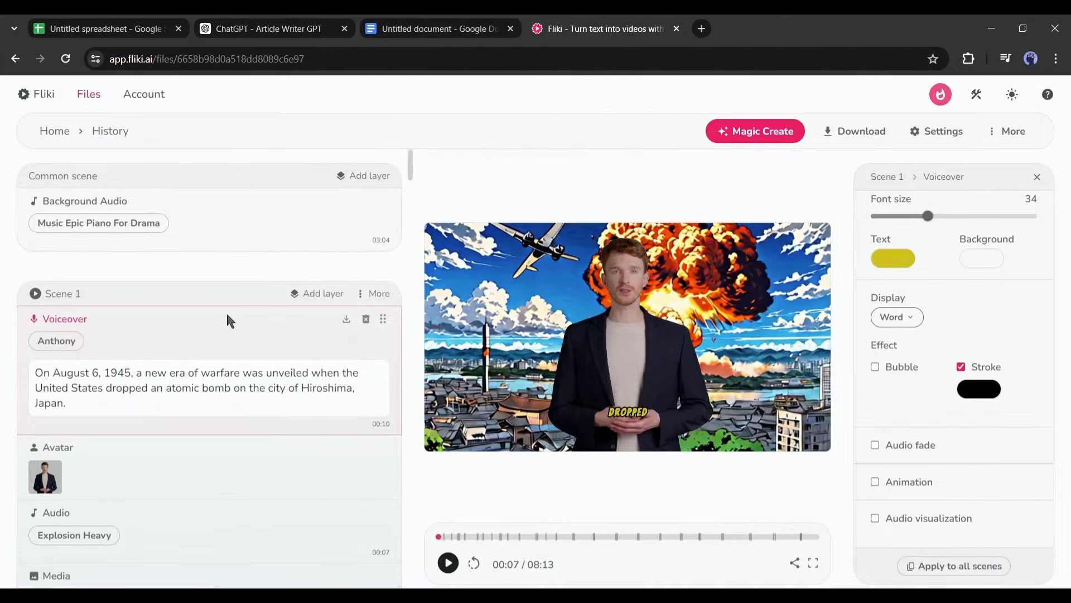
{"action": "scroll", "coordinate": [227, 318], "scroll_direction": "down", "scroll_amount": 10}
Step: Export the video at 1080p resolution in mp4 format and download the exported file
{"action": "left_click", "coordinate": [854, 131]}
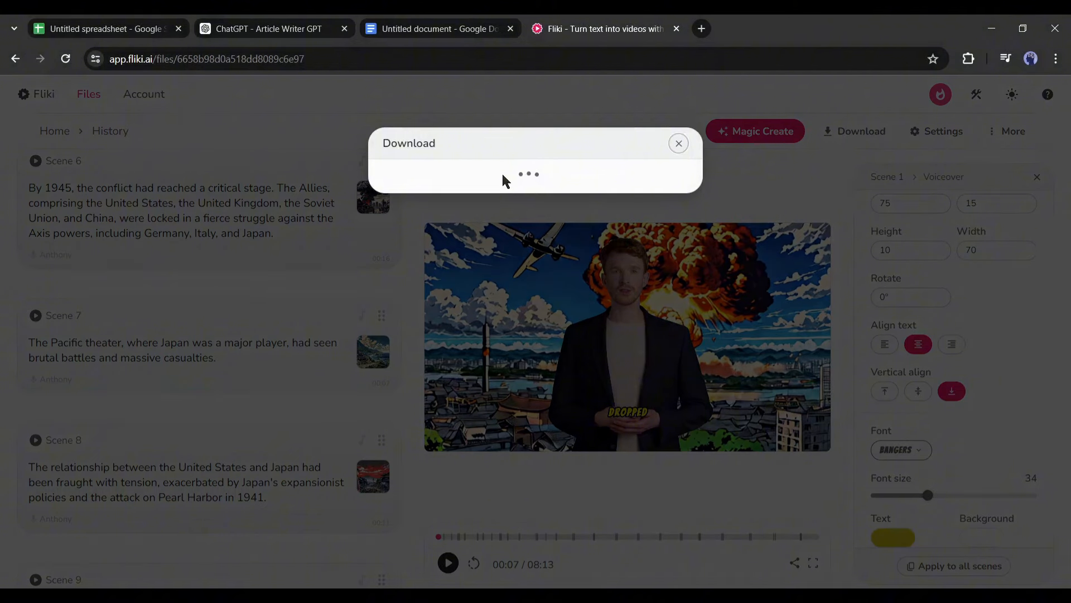
{"action": "left_click", "coordinate": [481, 255]}
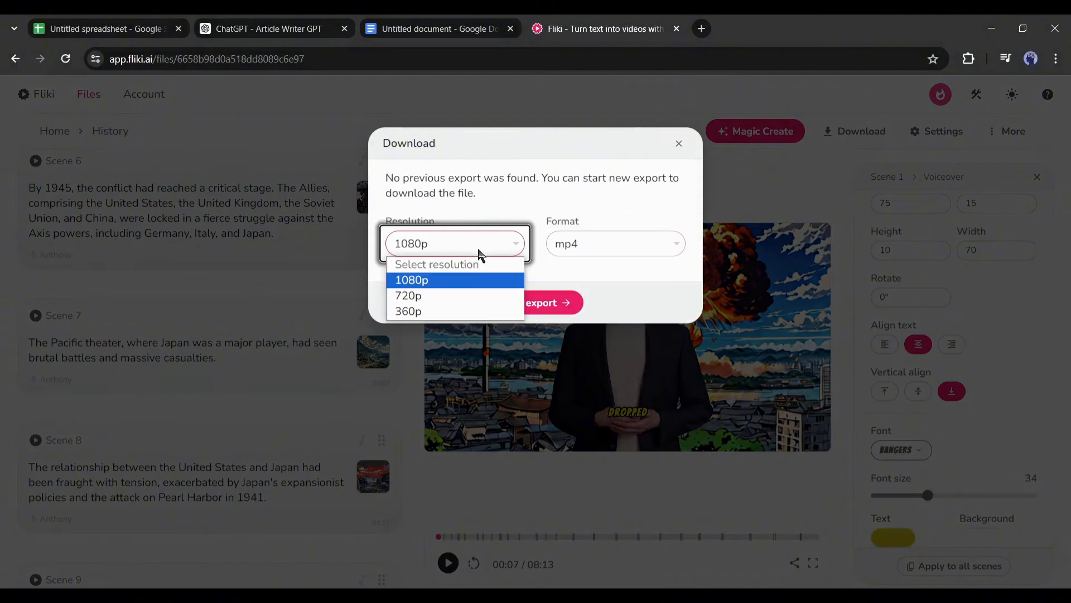
{"action": "left_click", "coordinate": [480, 249]}
{"action": "left_click", "coordinate": [634, 242]}
{"action": "left_click", "coordinate": [634, 245]}
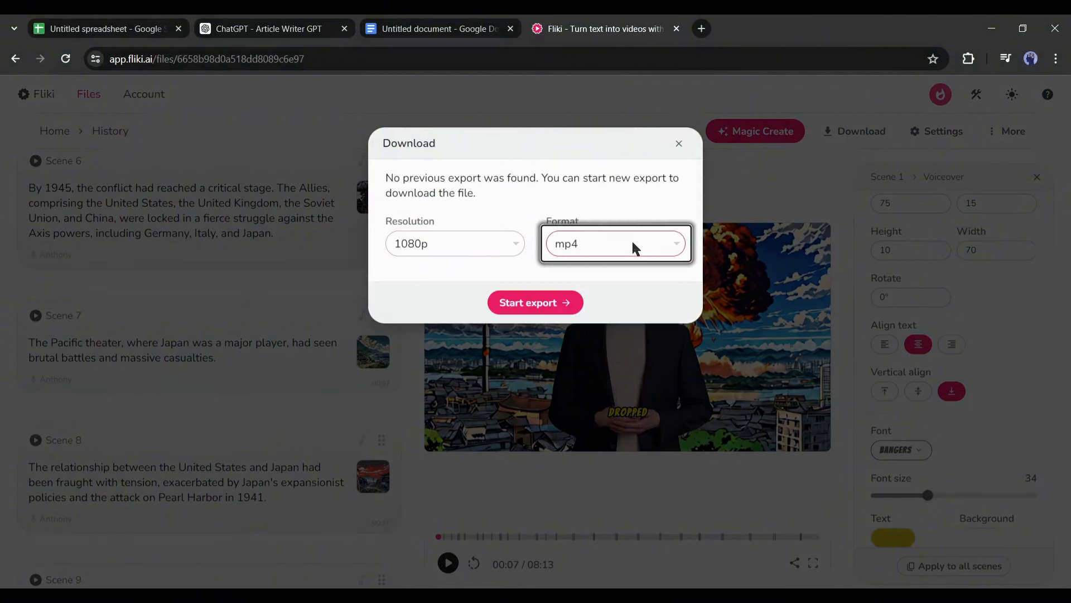
{"action": "left_click", "coordinate": [529, 303]}
{"action": "left_click", "coordinate": [506, 202]}
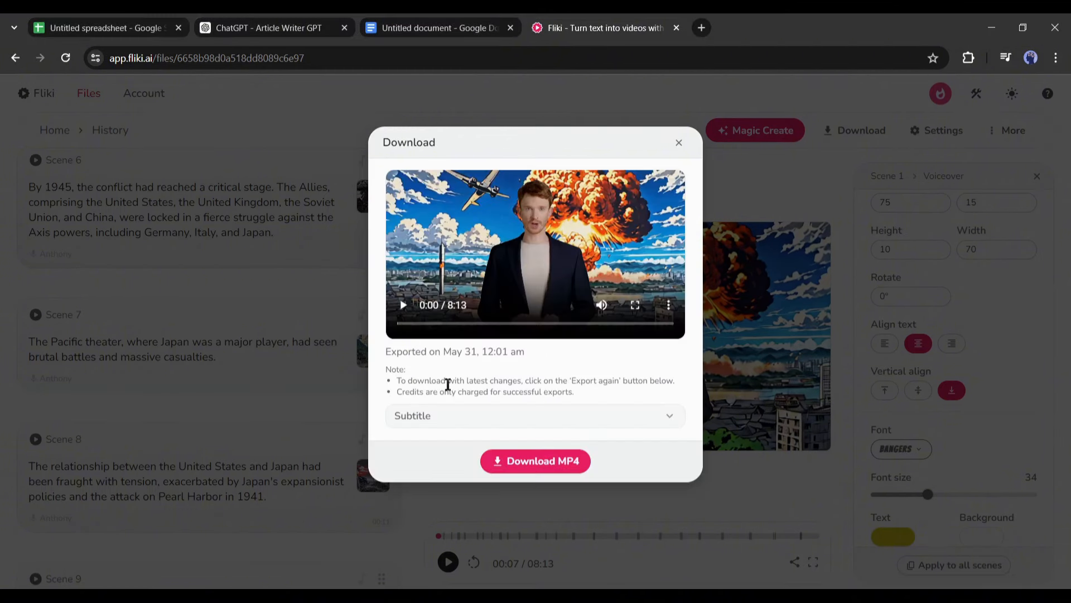
{"action": "left_click", "coordinate": [513, 462]}
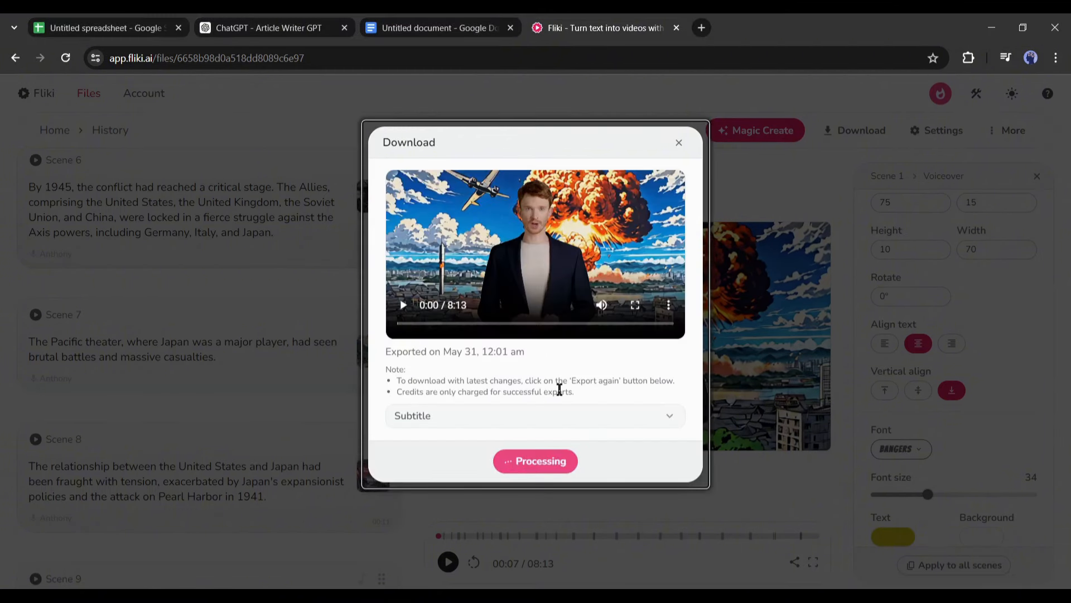